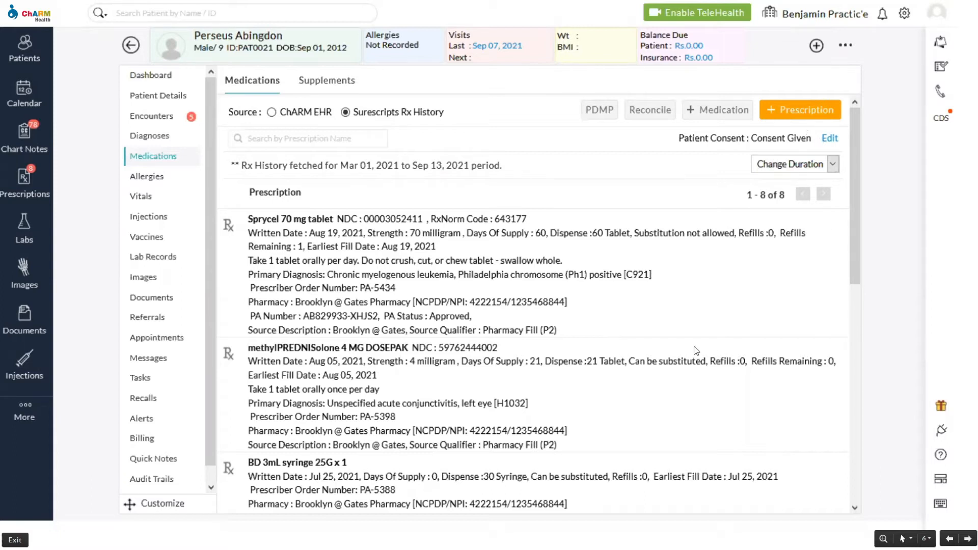
key(Right)
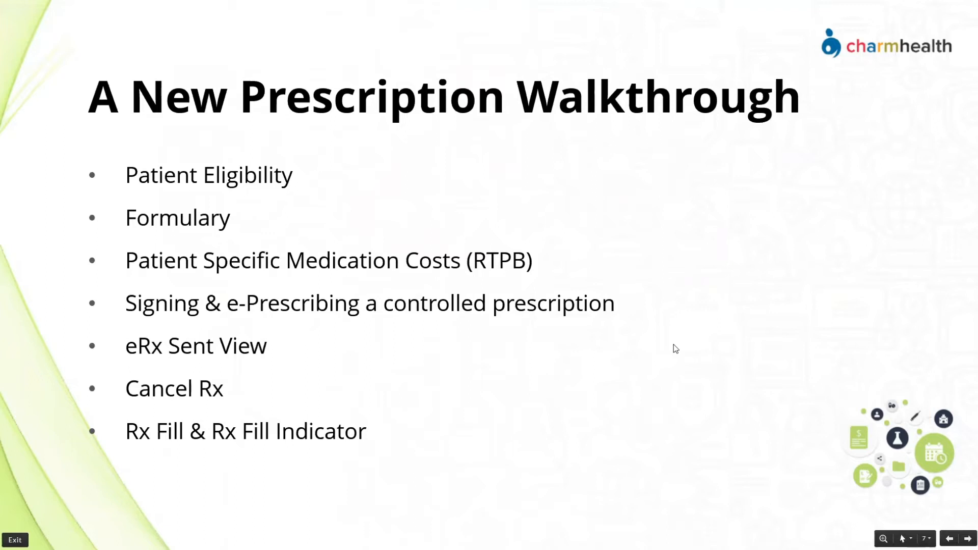
click(618, 360)
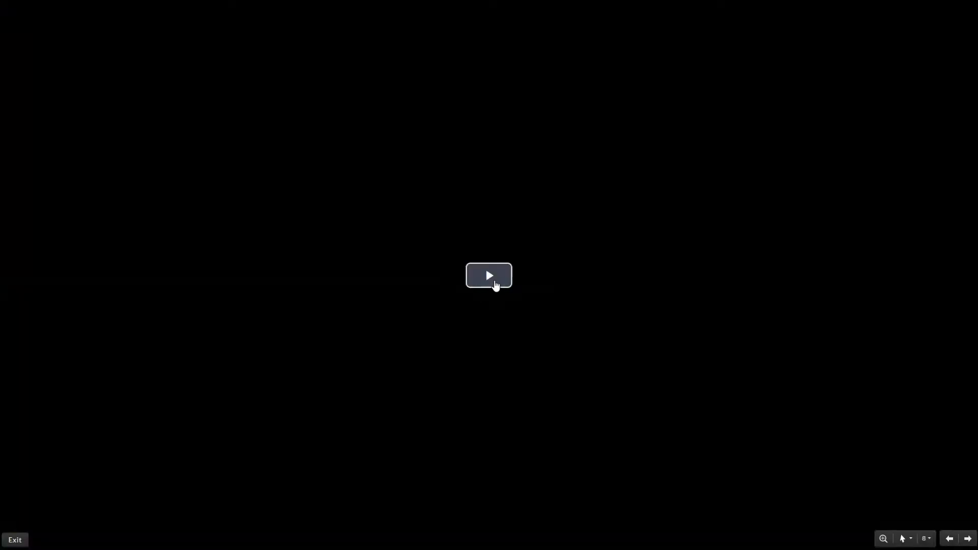
click(492, 281)
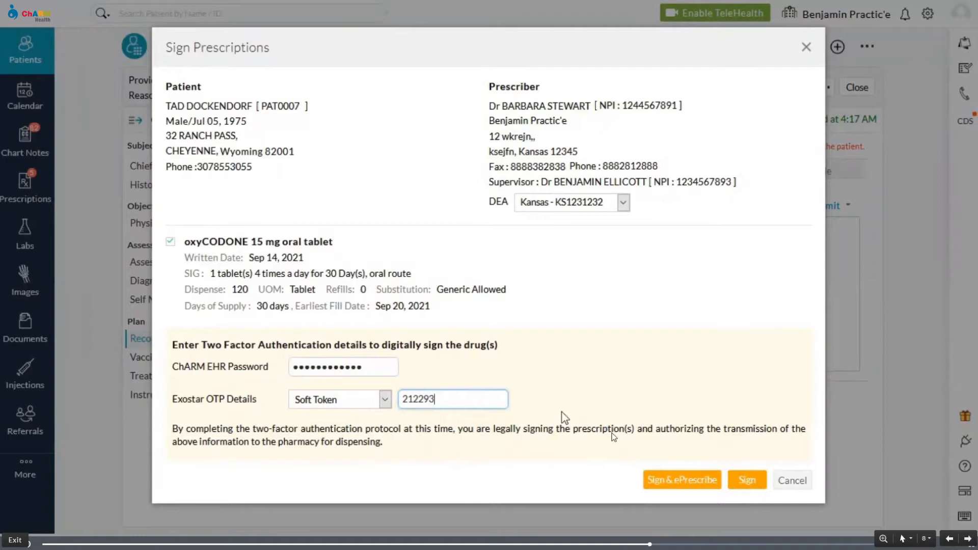
Sign and e-prescribe the oxyCODONE 15 mg oral tablet, sending it with the Rx Fill Indicator set to Dispensed And Partially Dispensed.
click(682, 481)
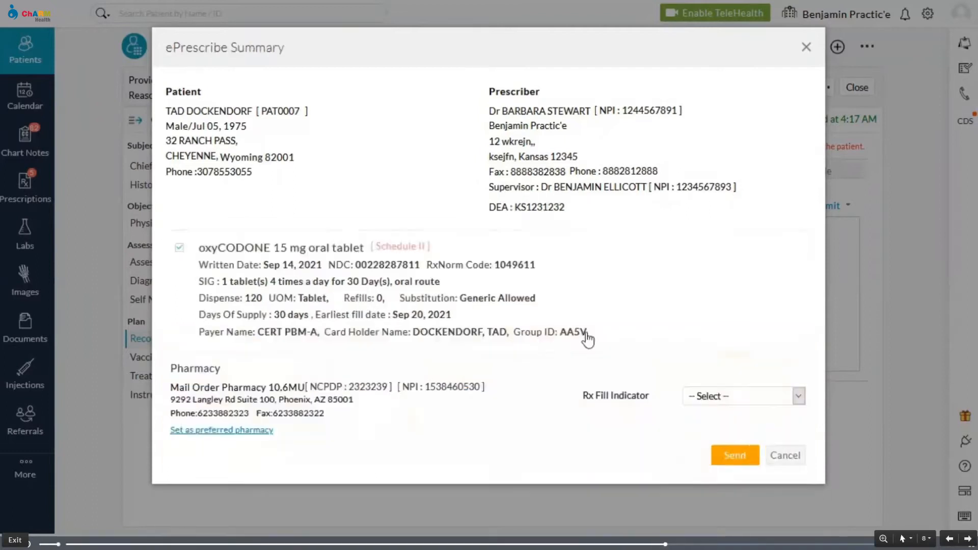
click(722, 400)
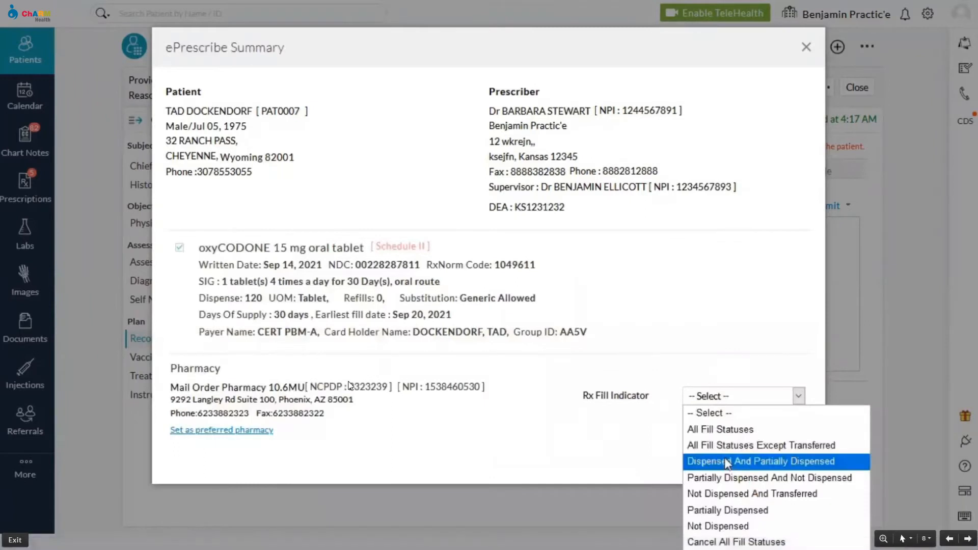
click(726, 462)
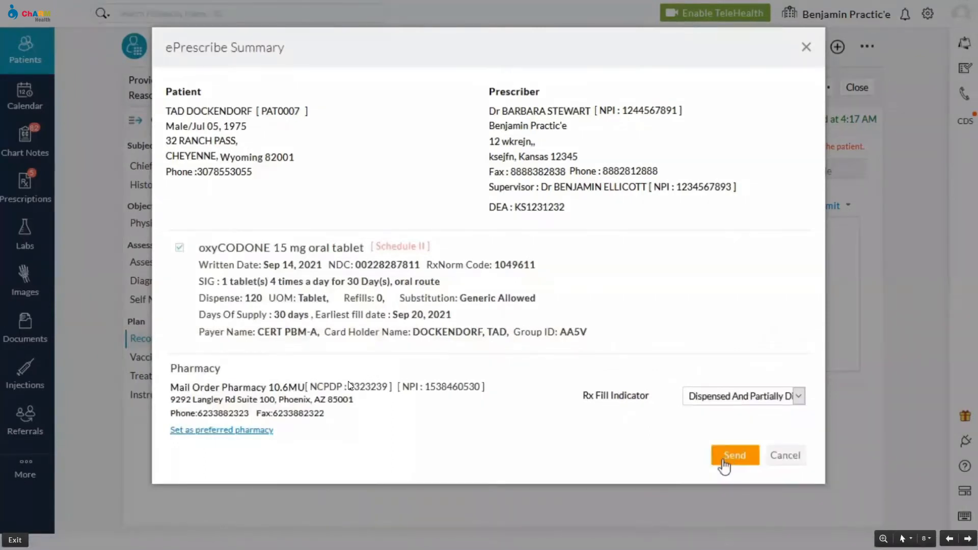
click(723, 464)
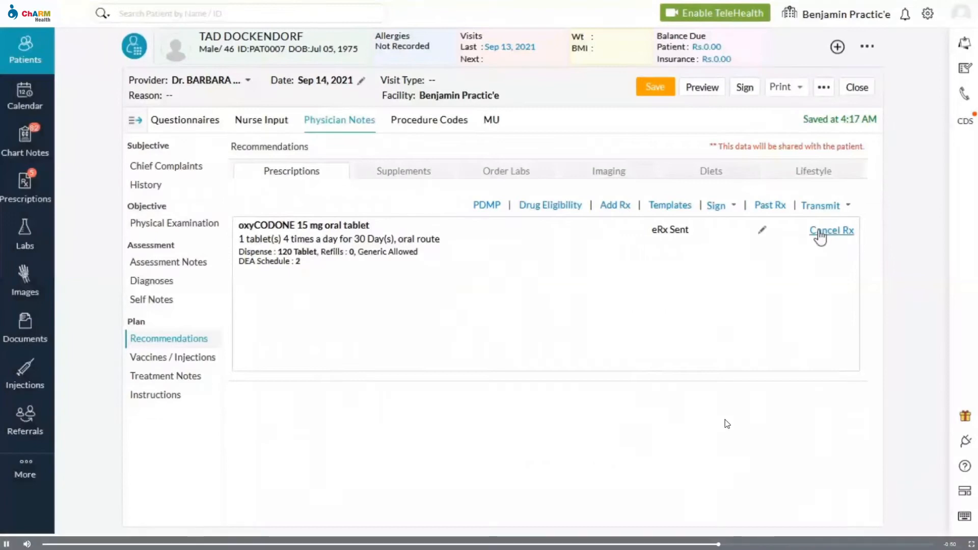
Find the oxyCODONE 15 mg prescription among the sent eRx records and change its Rx Fill Indicator to All Fill Statuses.
click(25, 190)
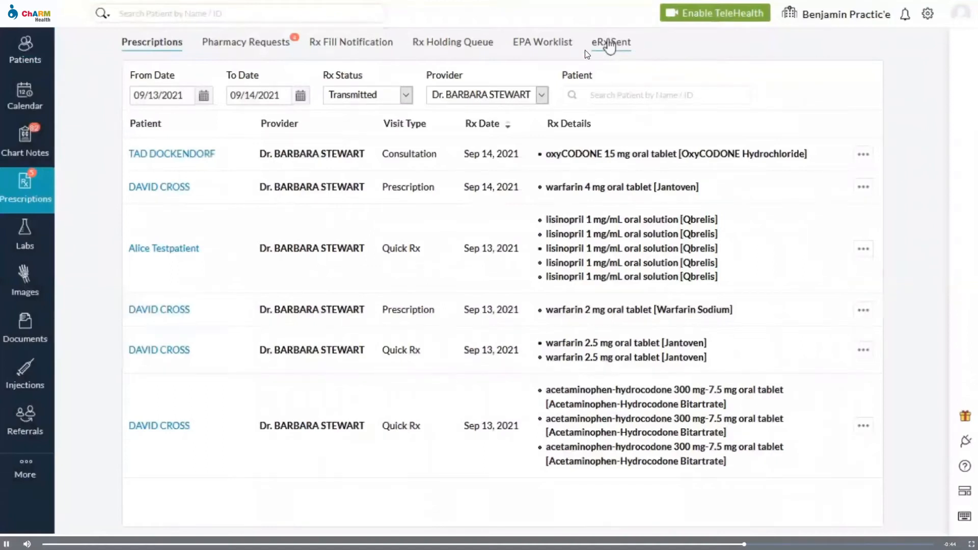
click(615, 43)
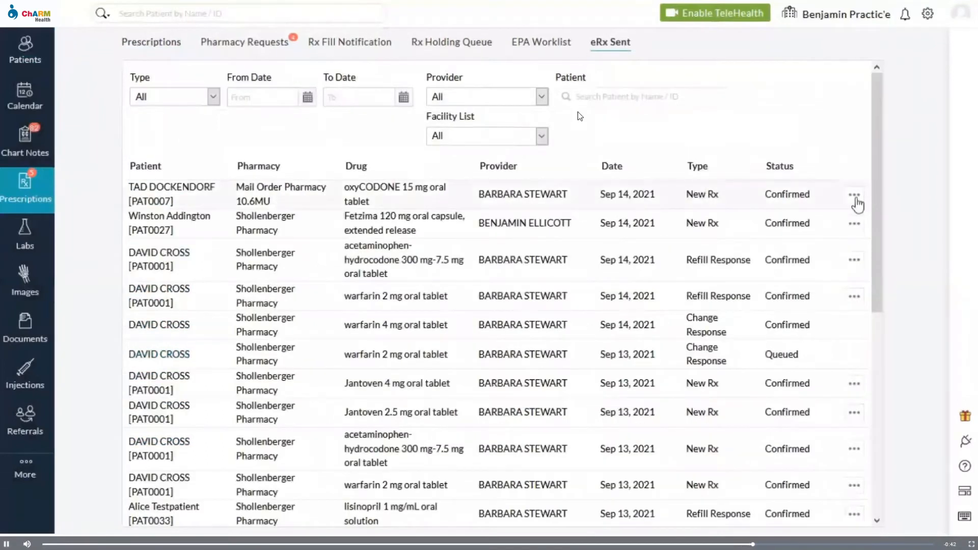
click(854, 197)
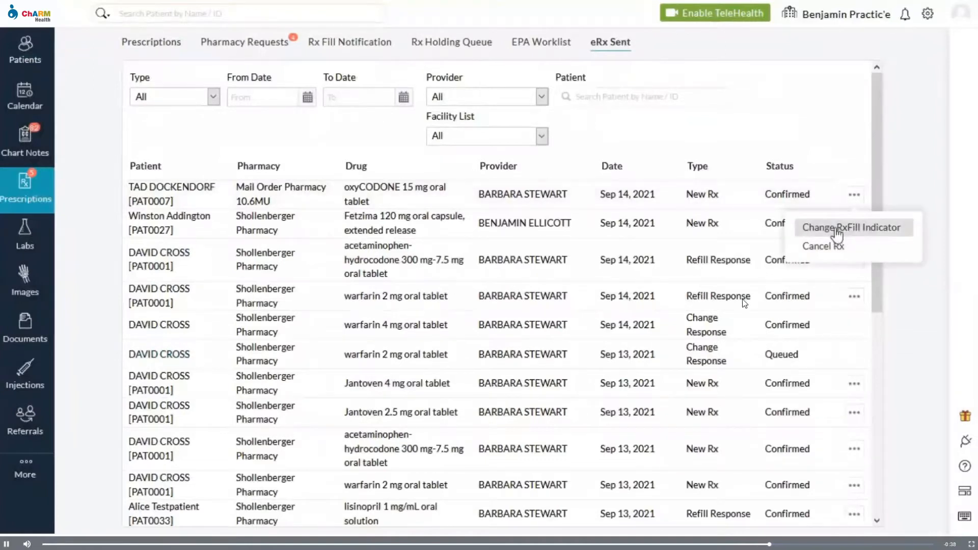
click(835, 229)
click(522, 101)
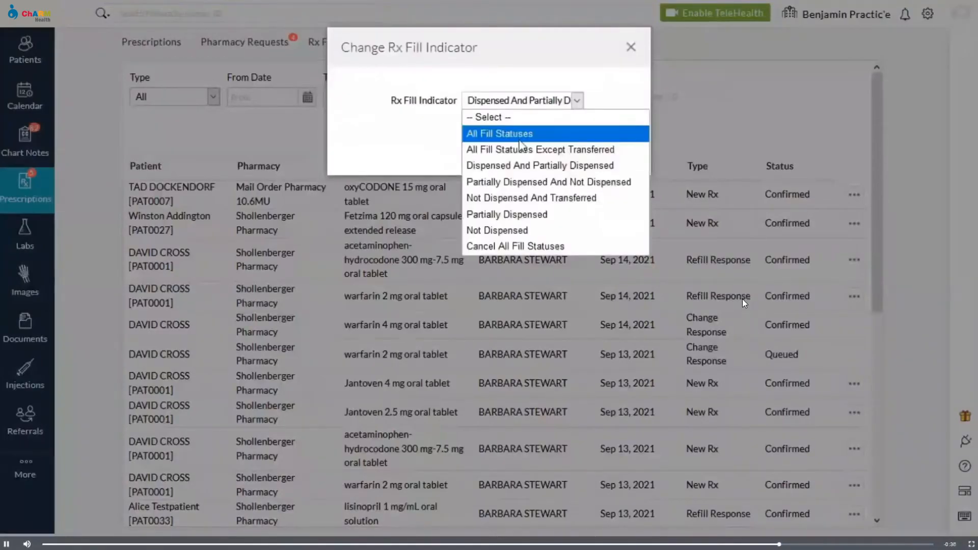
click(519, 136)
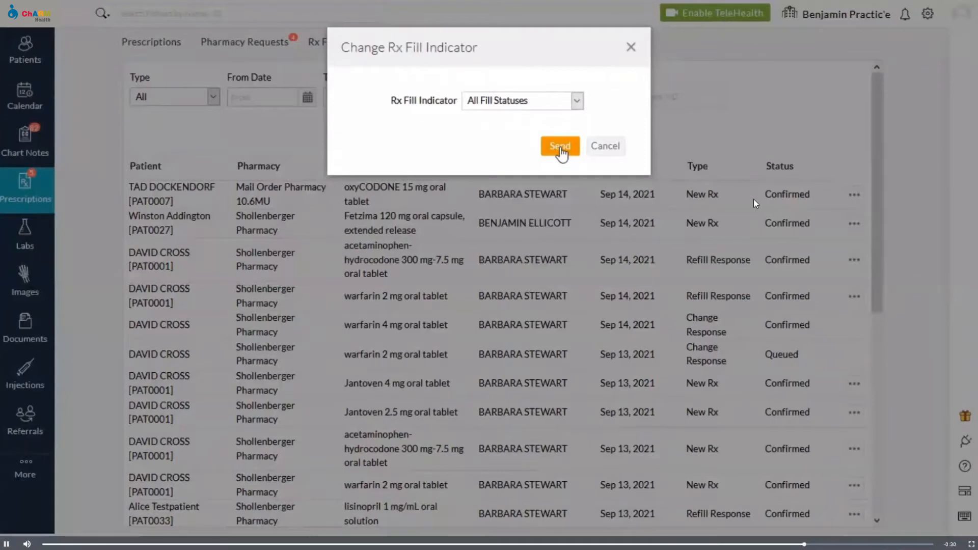
click(560, 149)
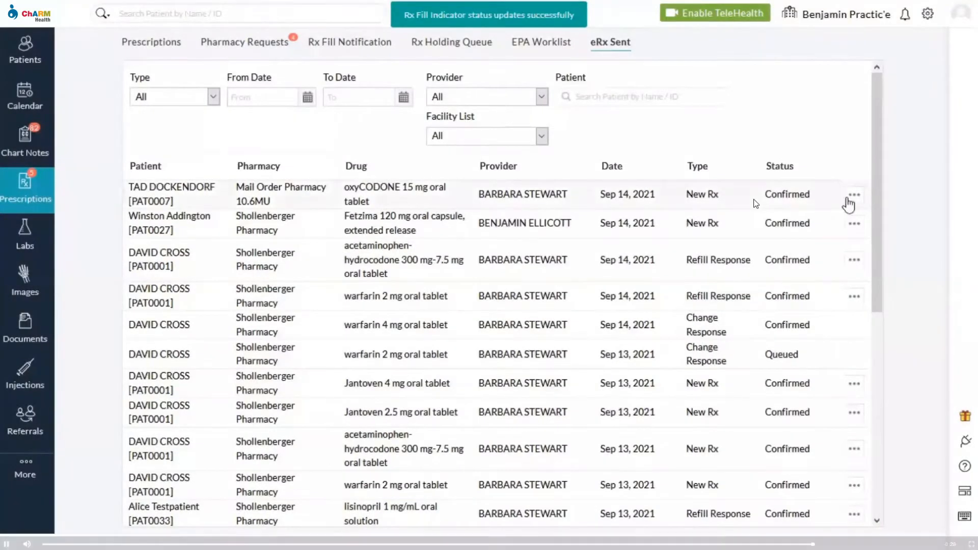
Cancel the sent oxyCODONE 15 mg prescription and view the Rx fill notifications.
click(850, 196)
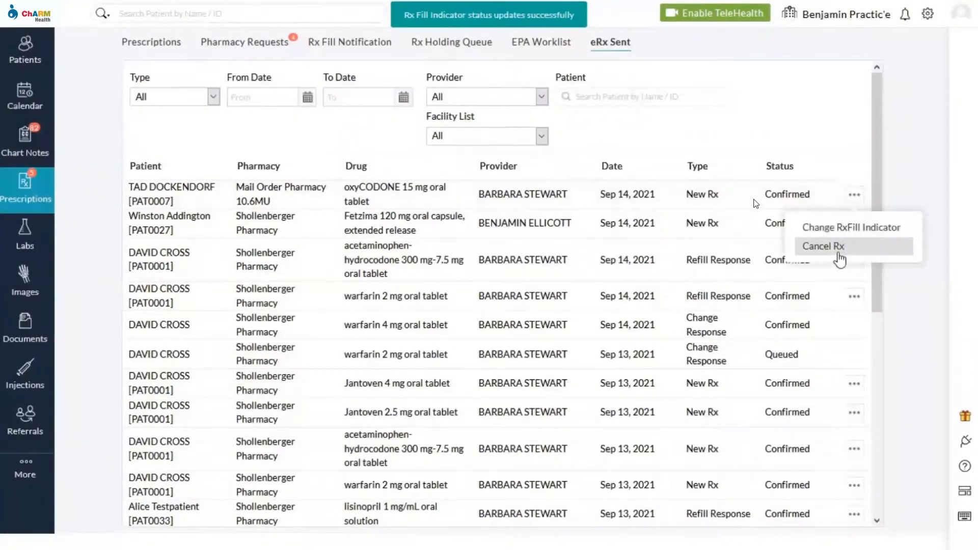
click(838, 254)
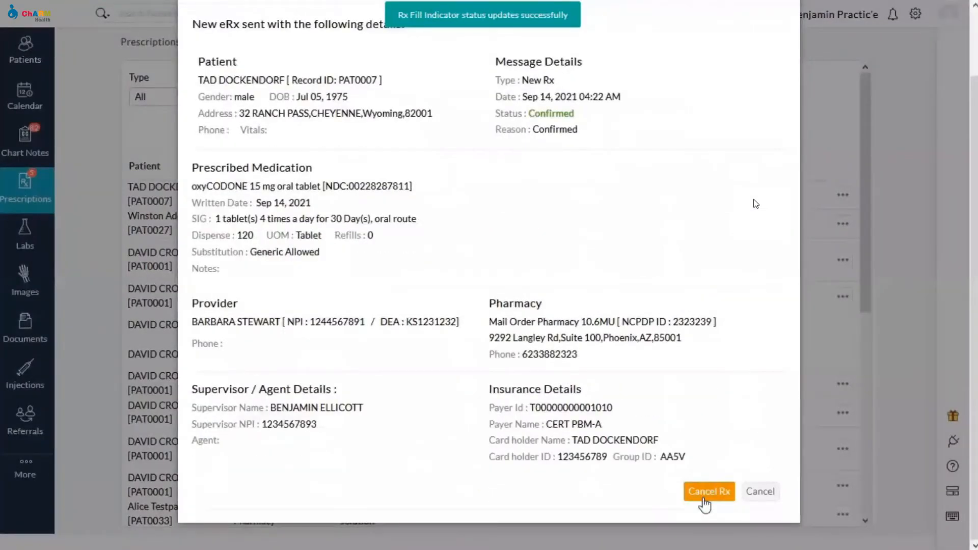
click(704, 497)
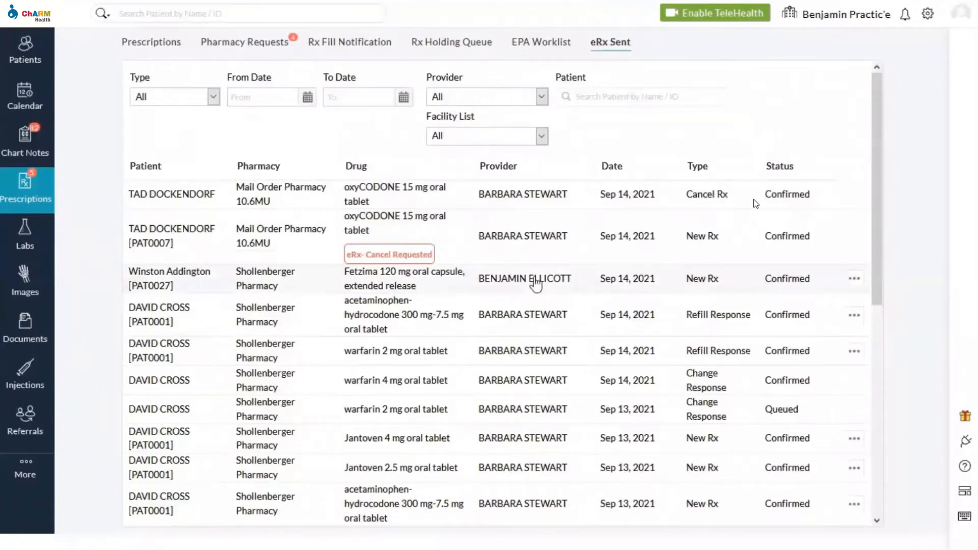
click(349, 43)
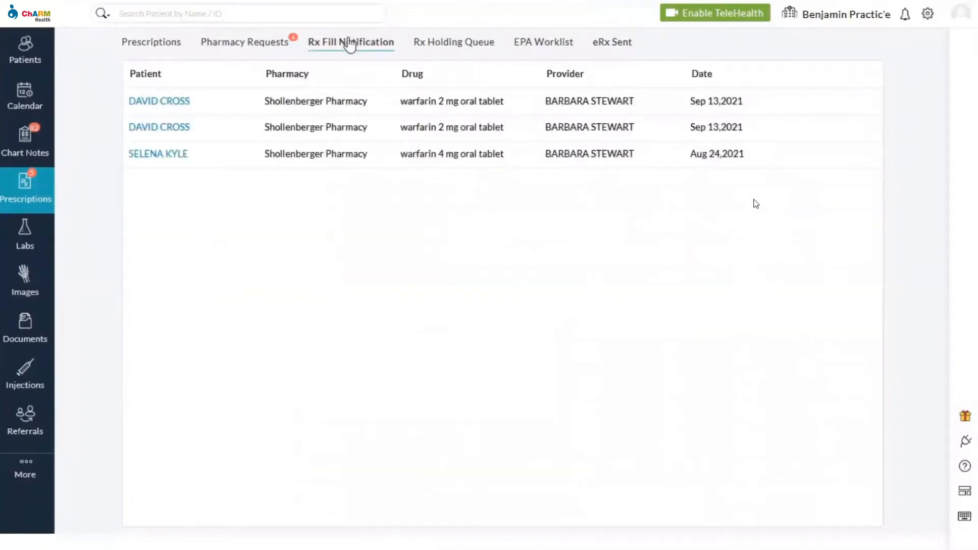
click(677, 108)
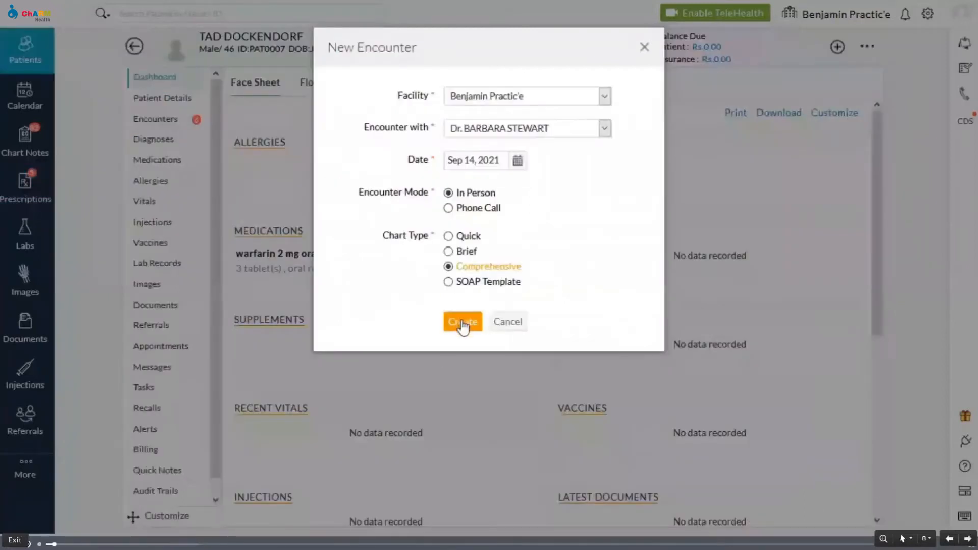
key(Escape)
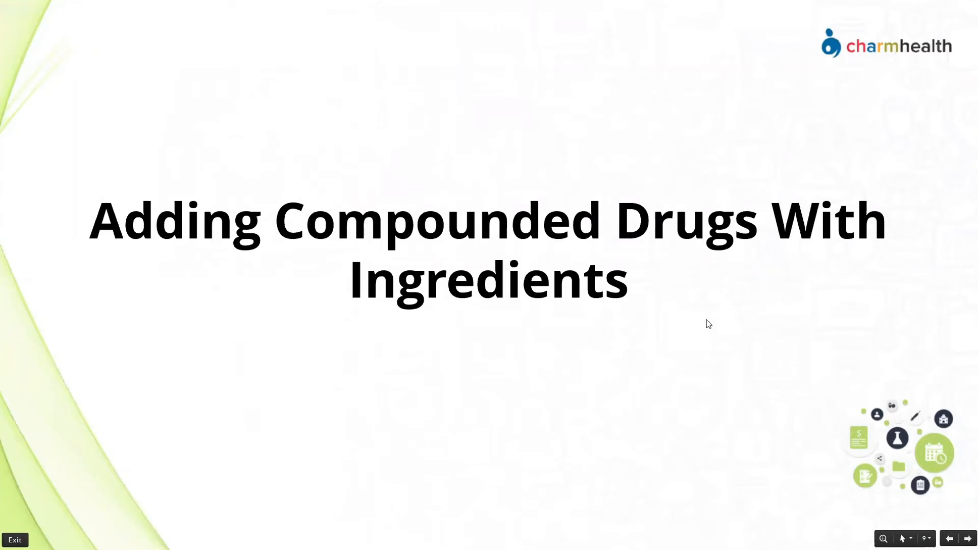
click(658, 310)
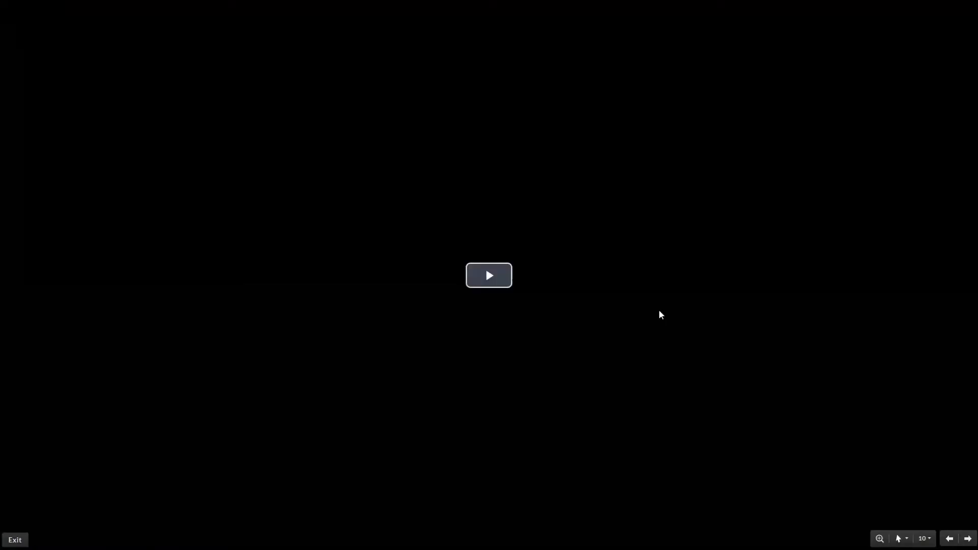
click(509, 283)
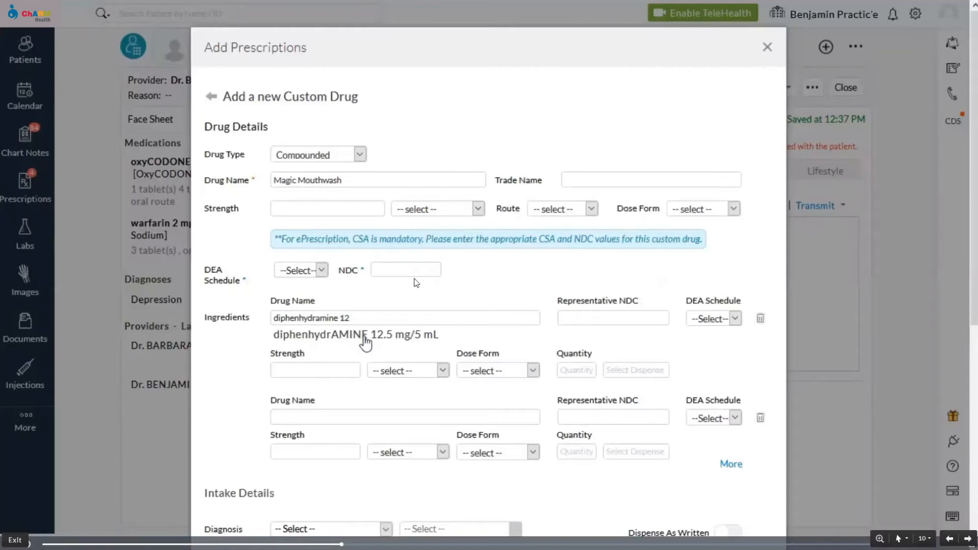
Add diphenhydrAMINE 12.5 mg/5 mL as the first ingredient of the Magic Mouthwash compound and enter 300 as its strength.
click(363, 335)
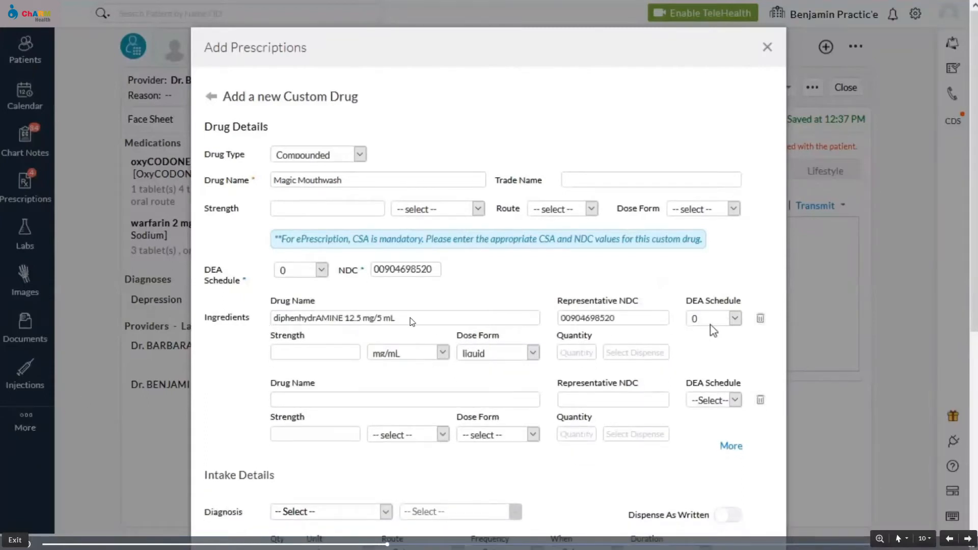
click(326, 347)
text(300)
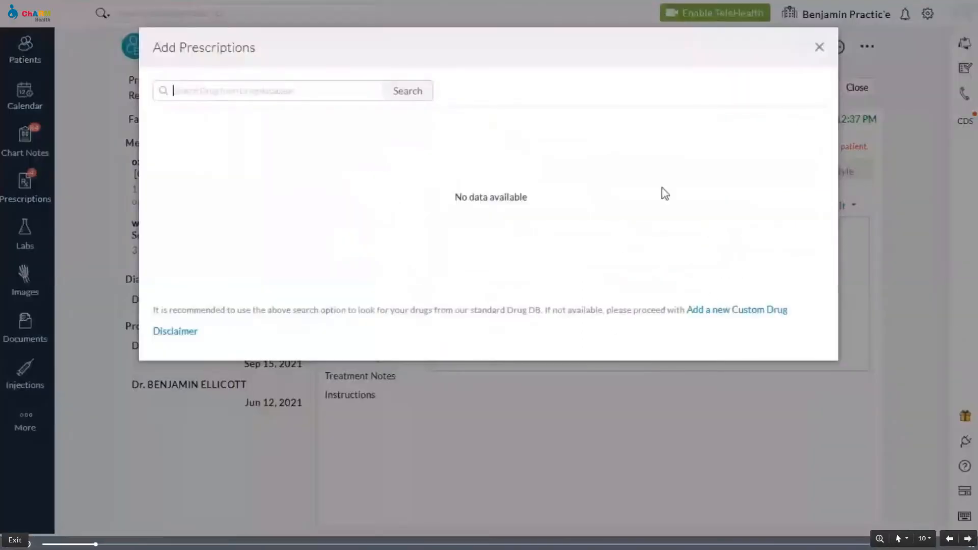
key(Right)
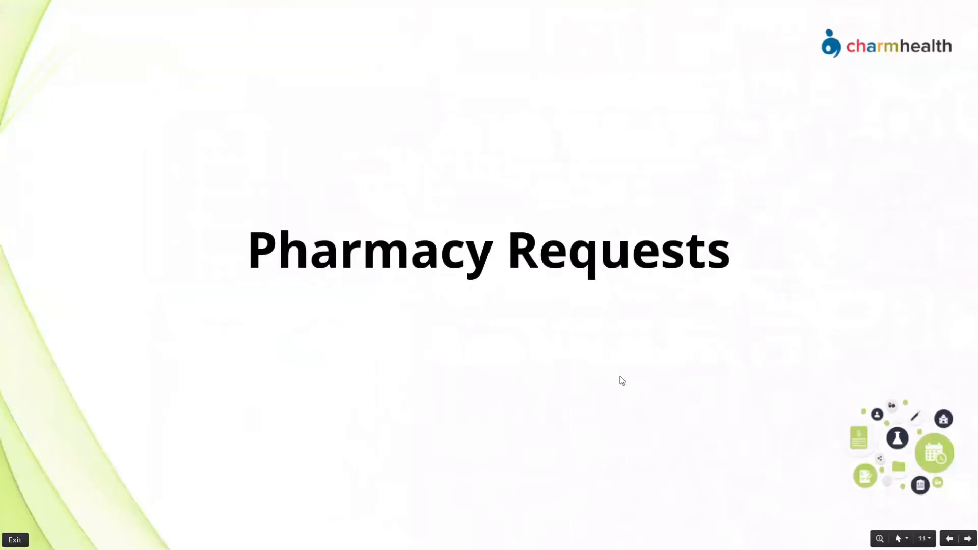
key(Right)
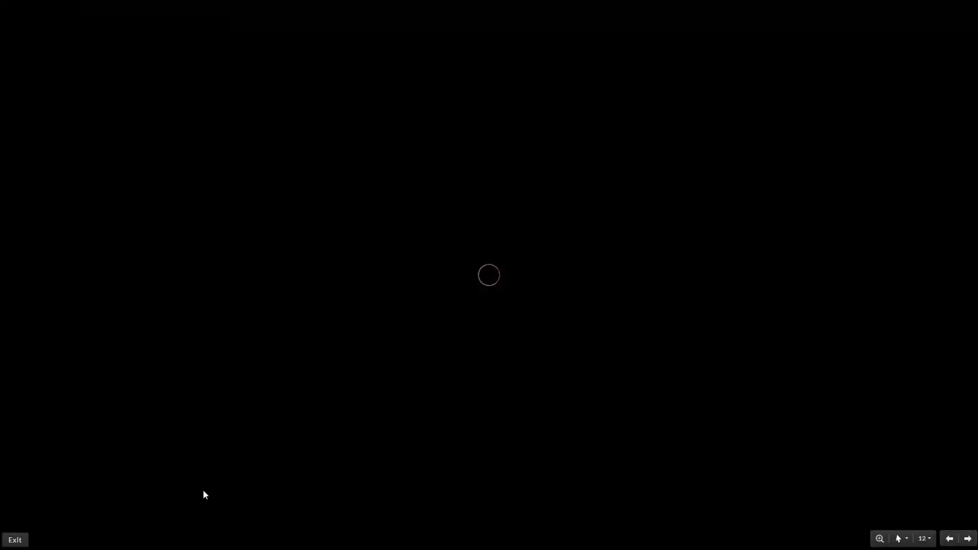
click(502, 273)
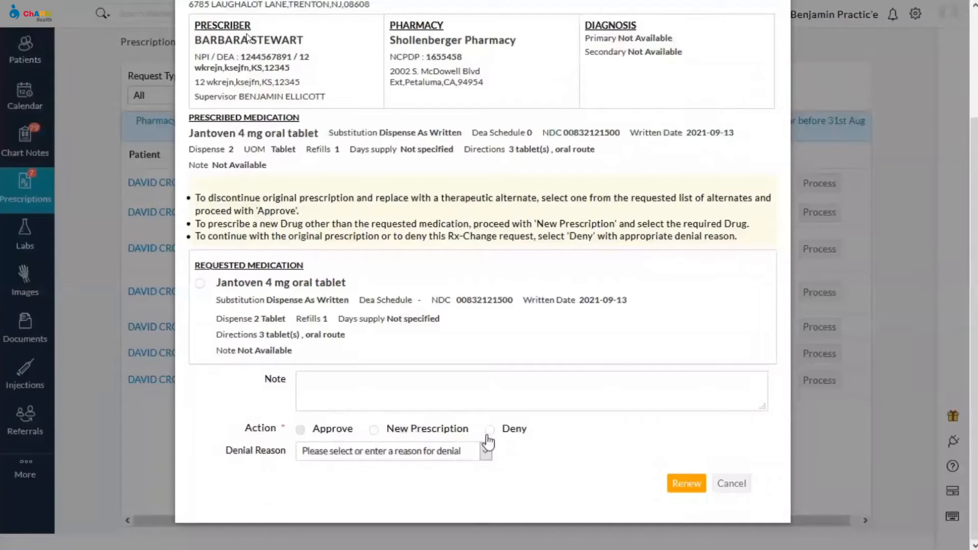
Select the requested Jantoven 4 mg oral tablet and approve the pharmacy's RxChange request.
click(200, 283)
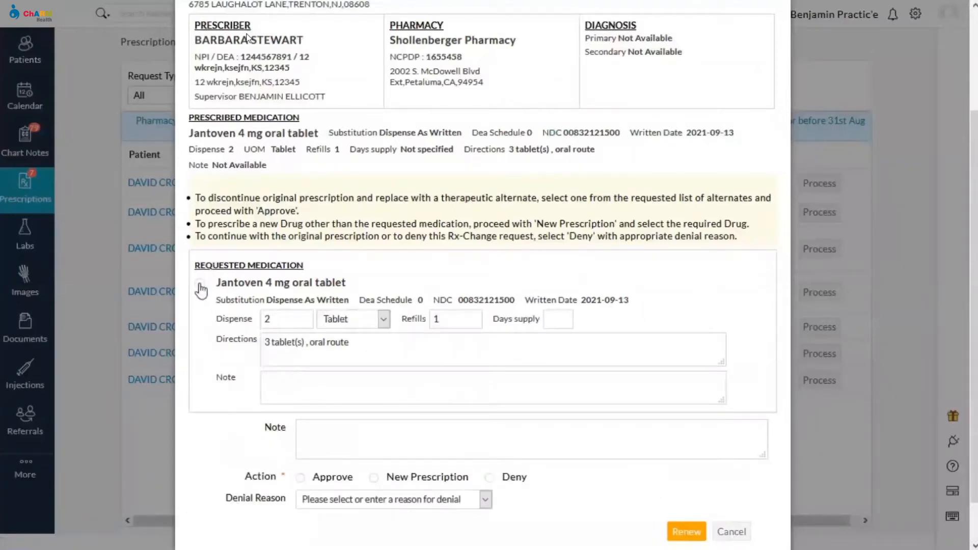
scroll(324, 376, down, 1)
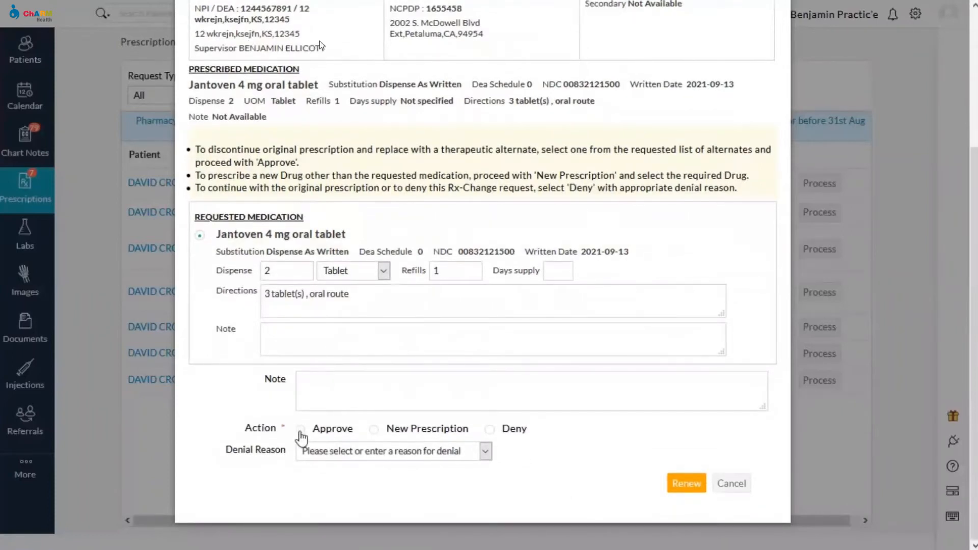
click(301, 433)
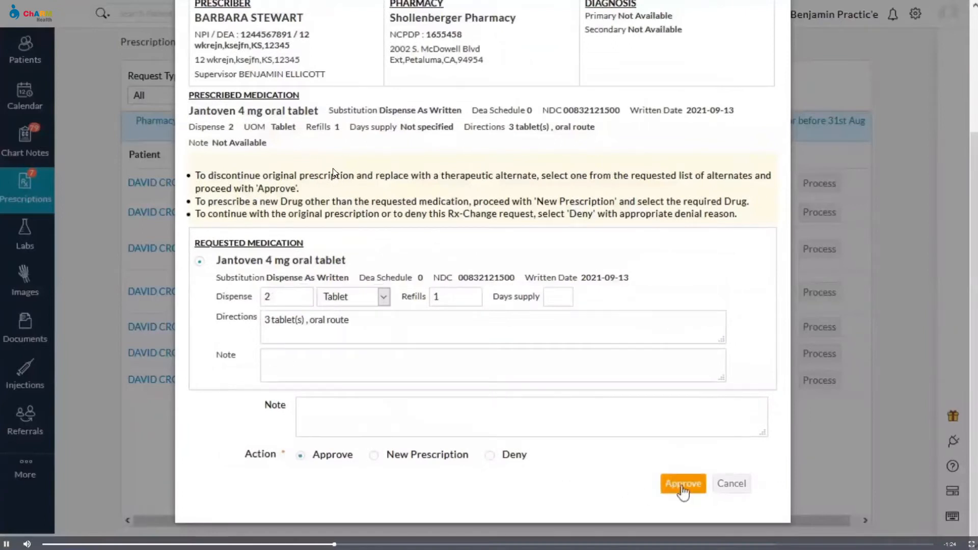
click(682, 484)
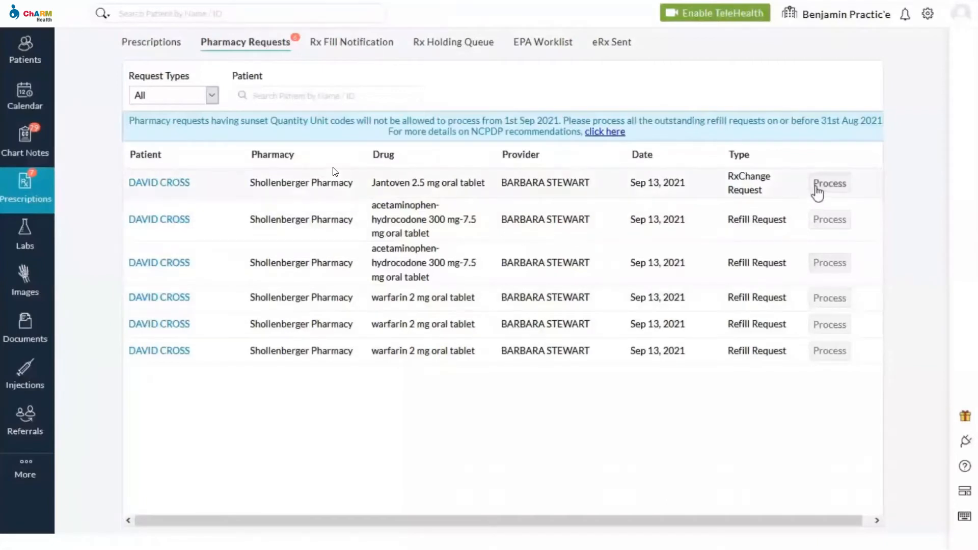
Review the prior authorization RxChange request for Jantoven 2.5 mg oral tablet, and close it without processing.
click(816, 188)
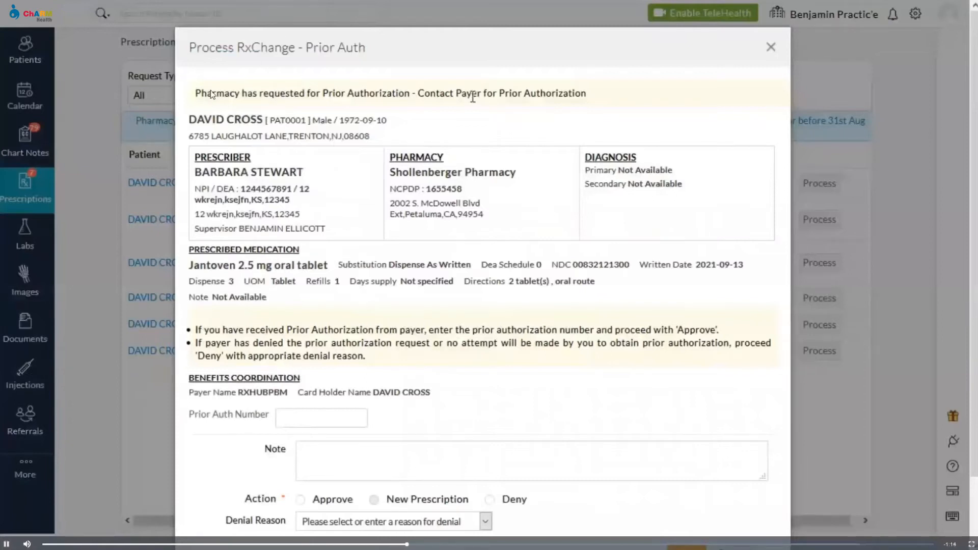
click(771, 48)
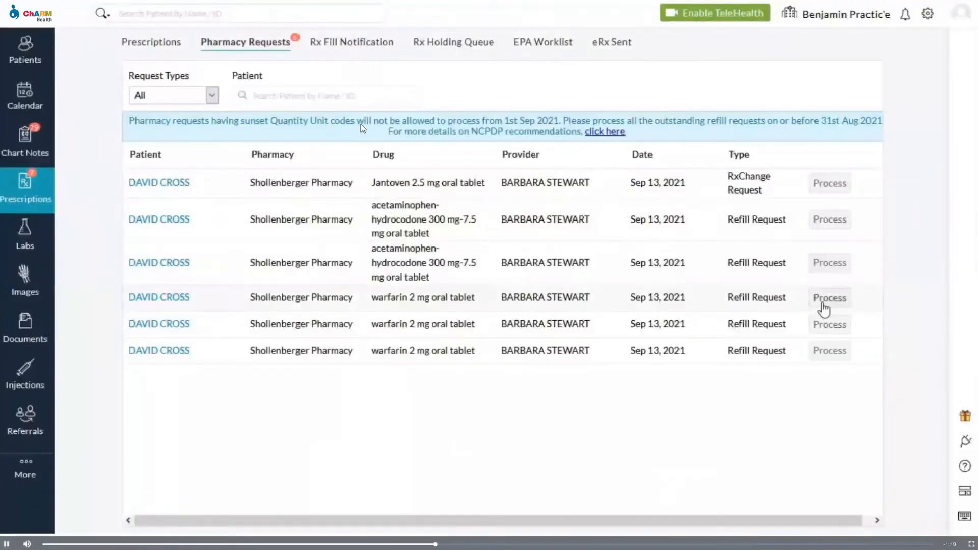
Review the first warfarin 2 mg oral tablet refill request, approve it with the Rx fill indicator All Fill Statuses, and sign and renew it.
click(828, 299)
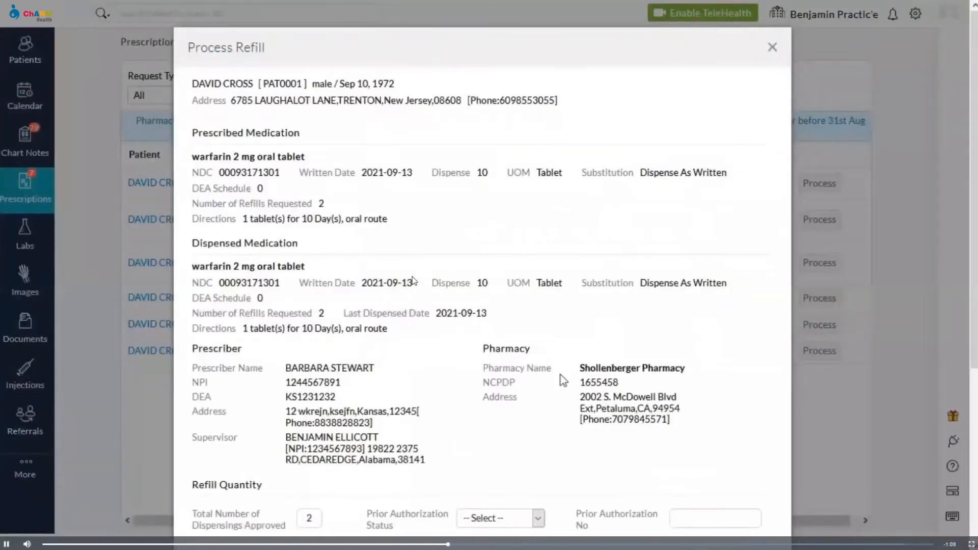
scroll(562, 379, down, 1)
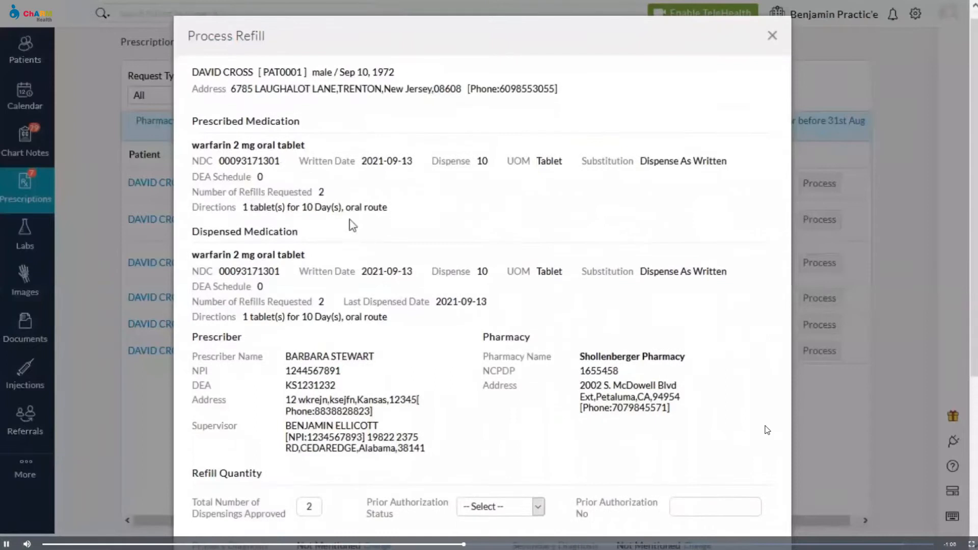
scroll(373, 278, down, 3)
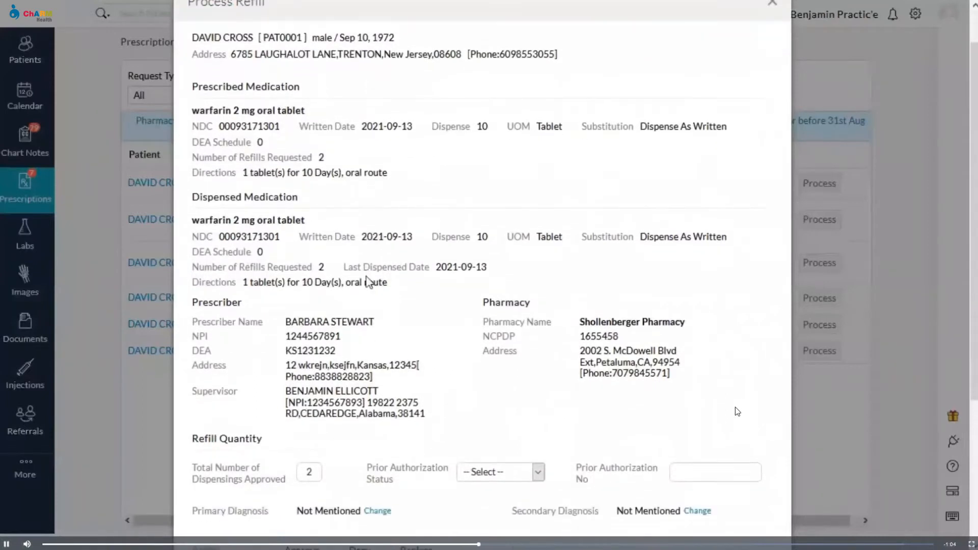
scroll(373, 279, down, 6)
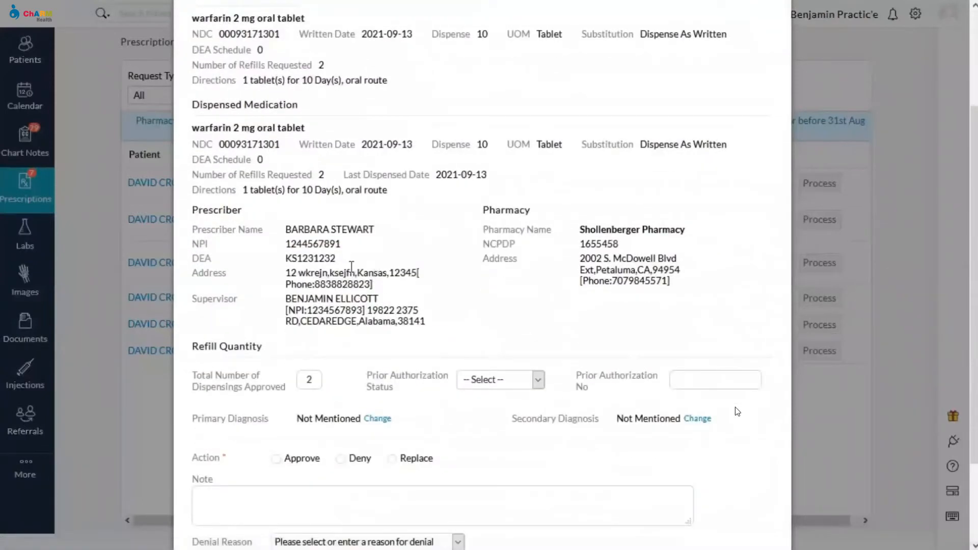
scroll(469, 330, down, 7)
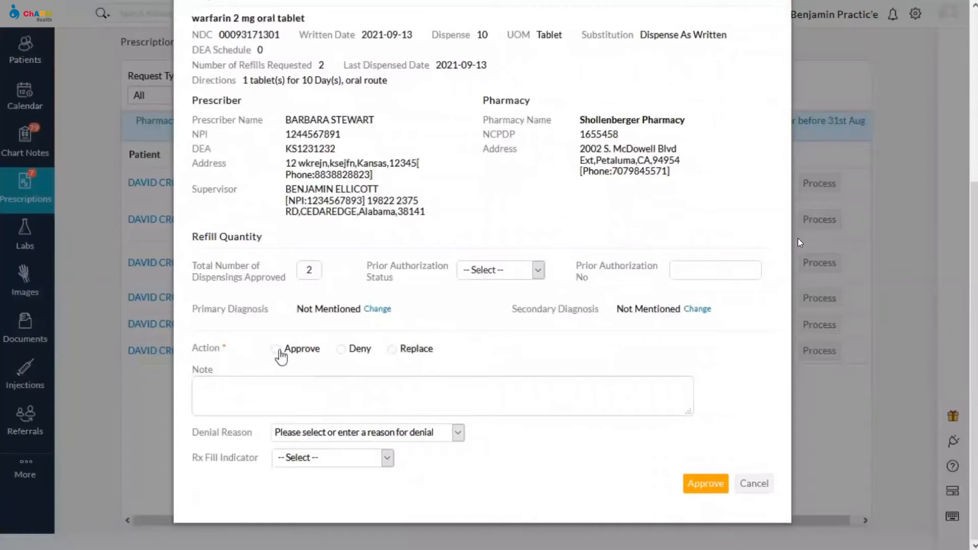
click(280, 357)
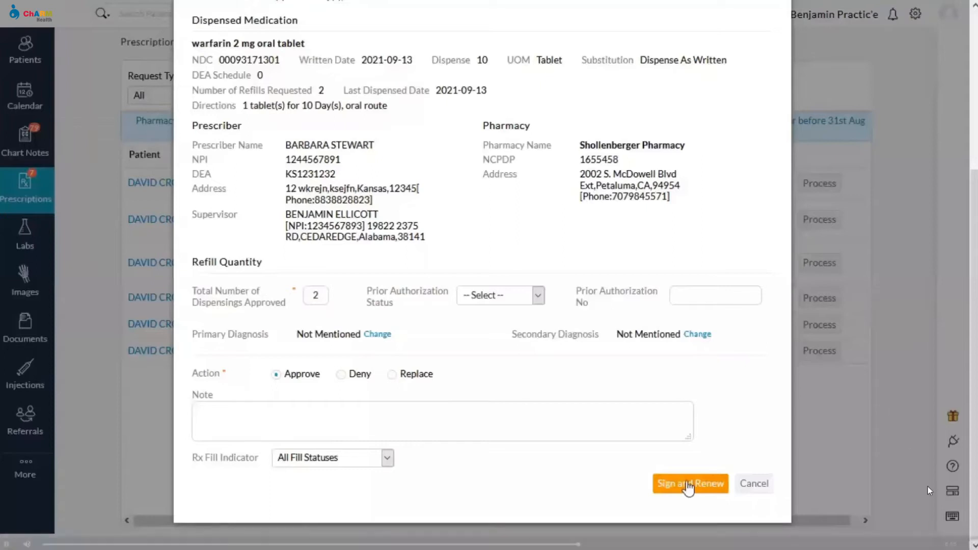
click(689, 485)
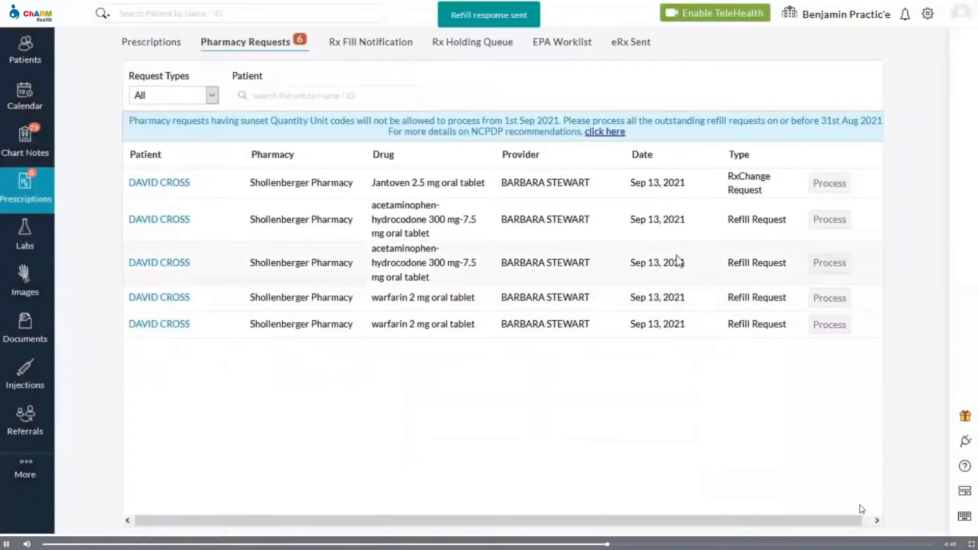
Open the first acetaminophen-hydrocodone 300 mg-7.5 mg oral tablet refill request for processing and go through its details.
click(830, 220)
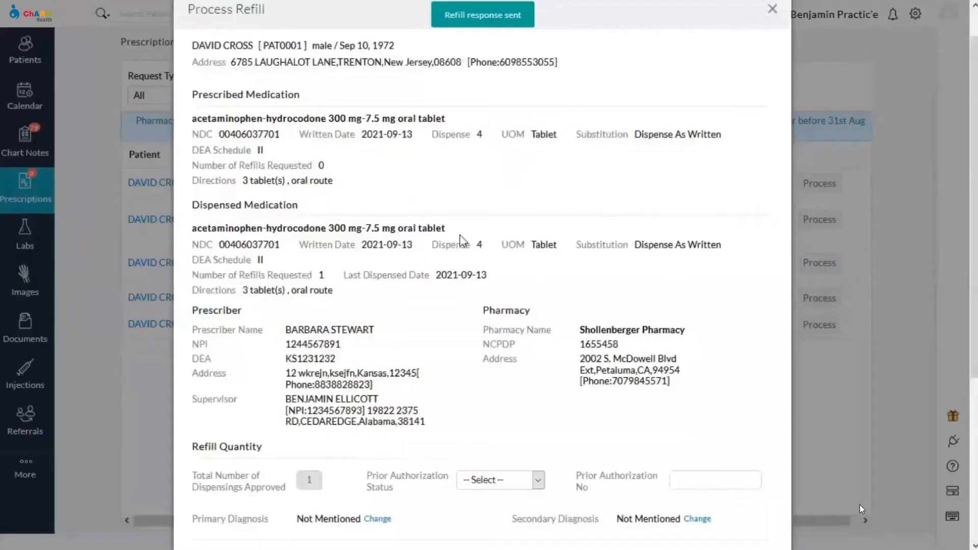
scroll(860, 504, down, 5)
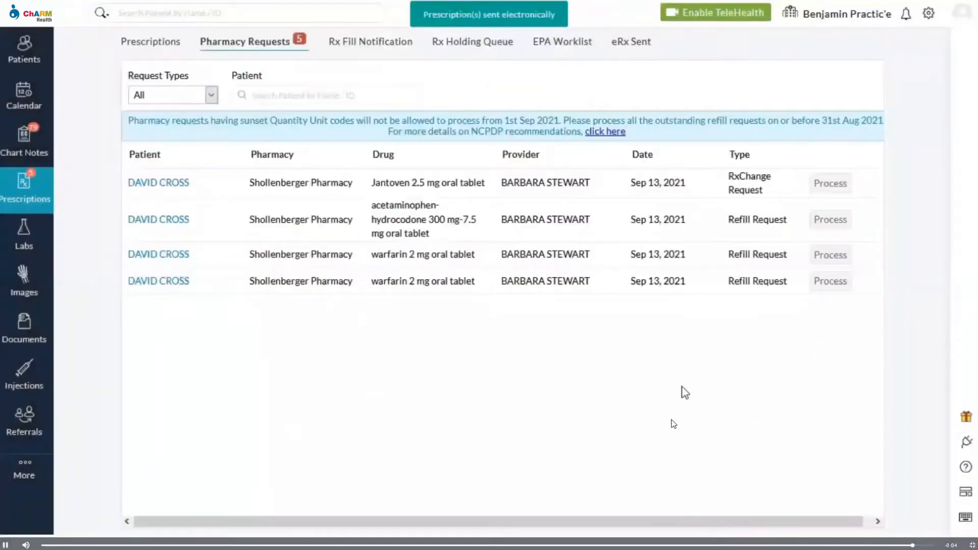
click(626, 438)
click(972, 545)
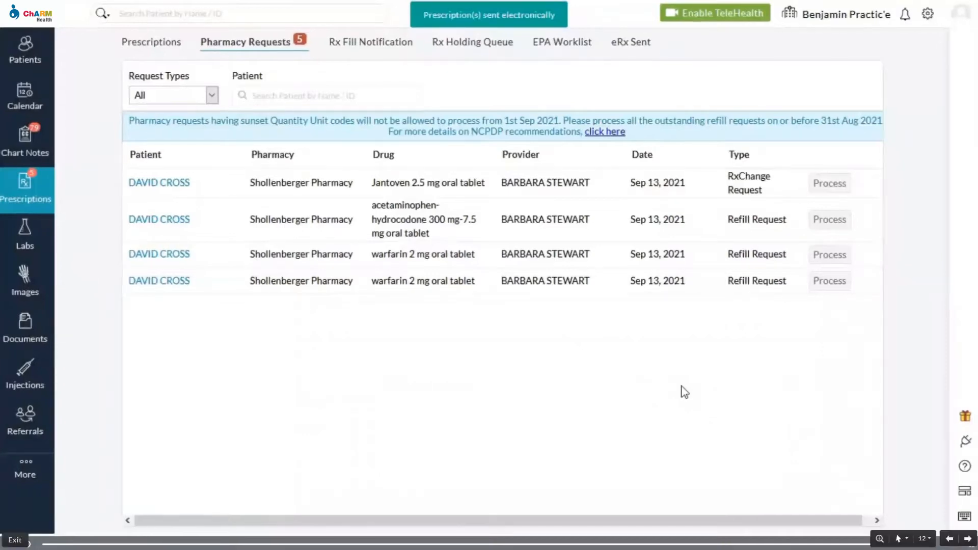
click(968, 538)
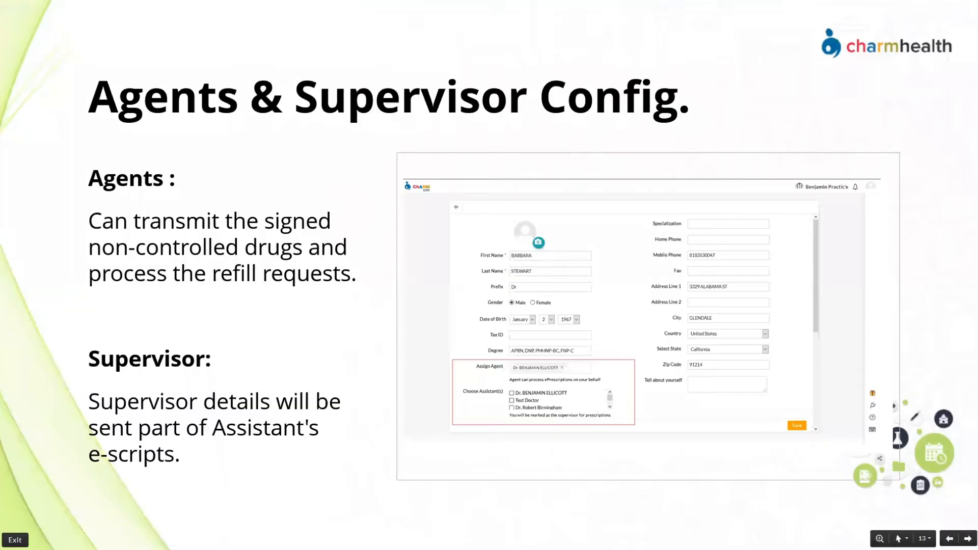
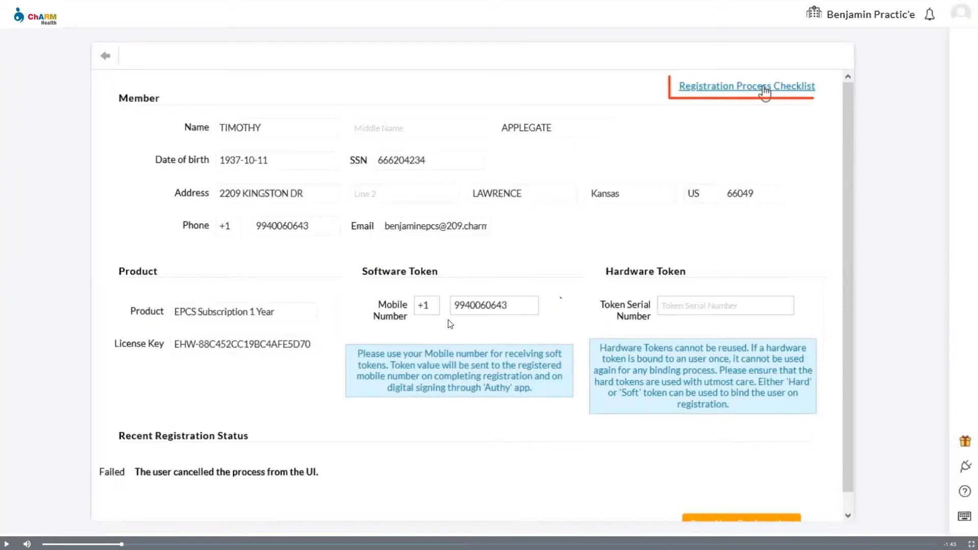
click(173, 400)
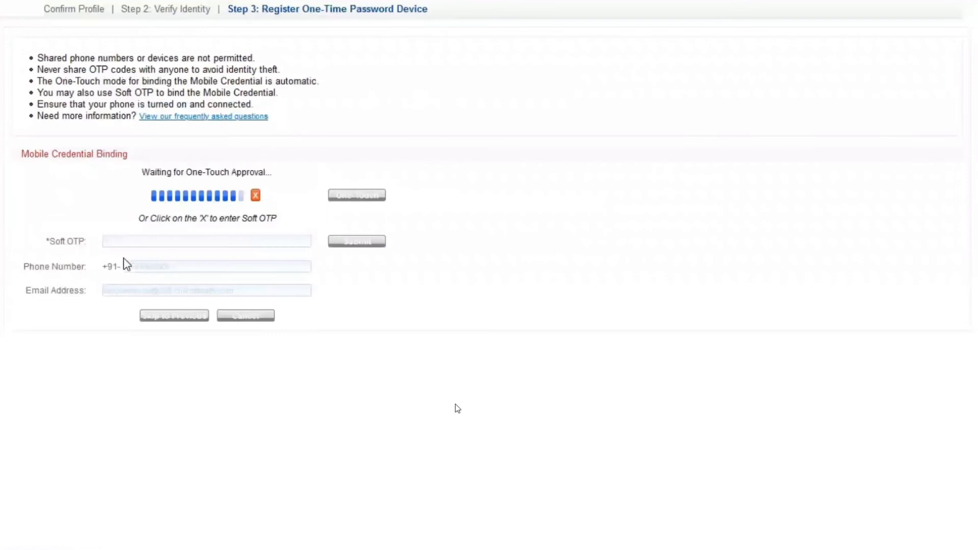
mouse_move(457, 408)
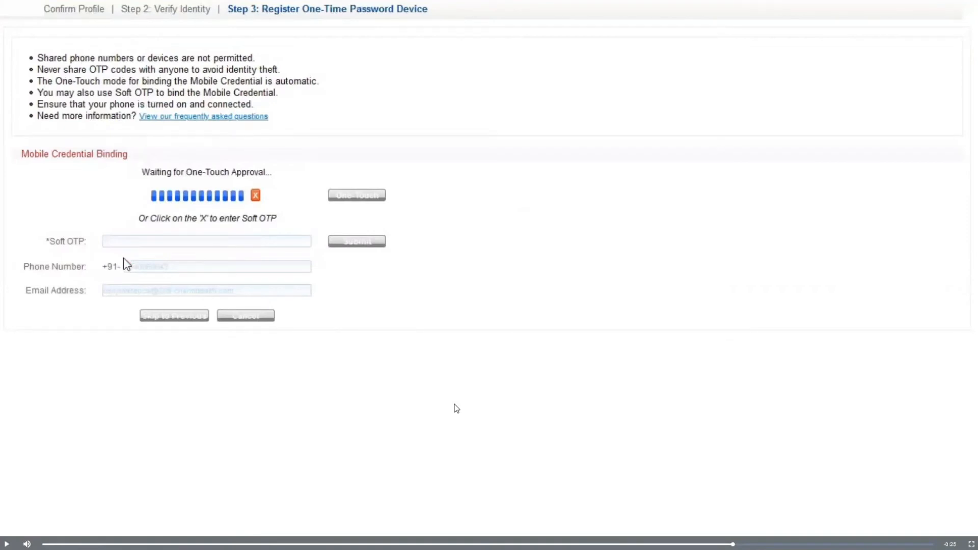
click(456, 409)
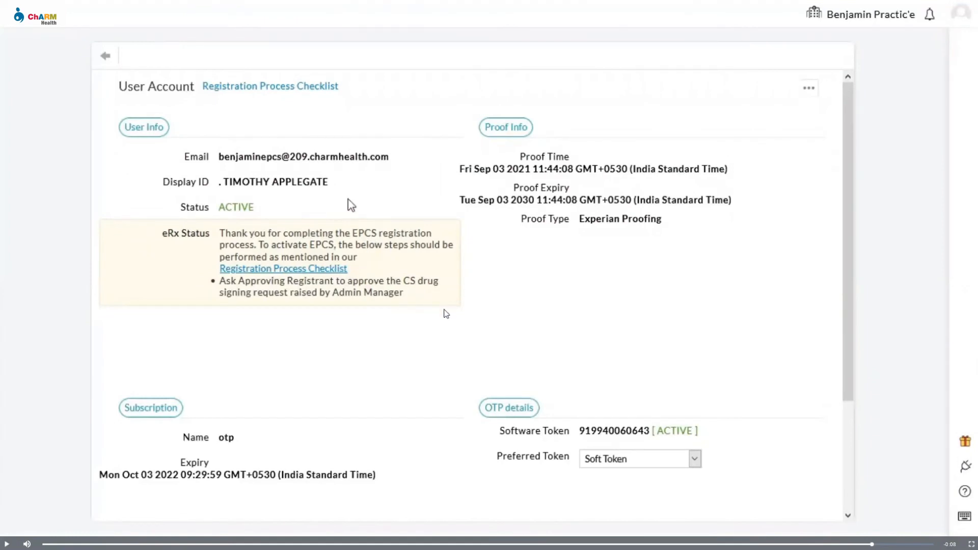
click(523, 446)
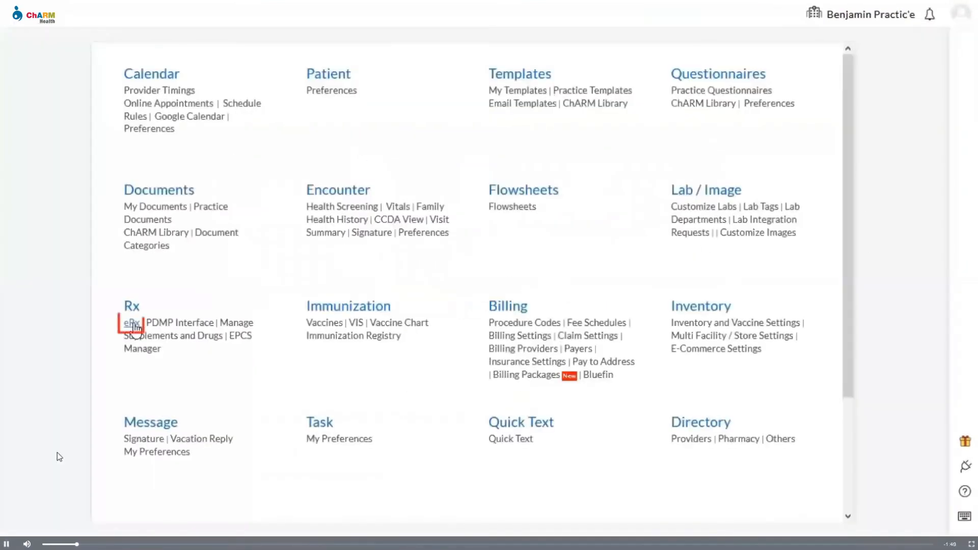
click(7, 544)
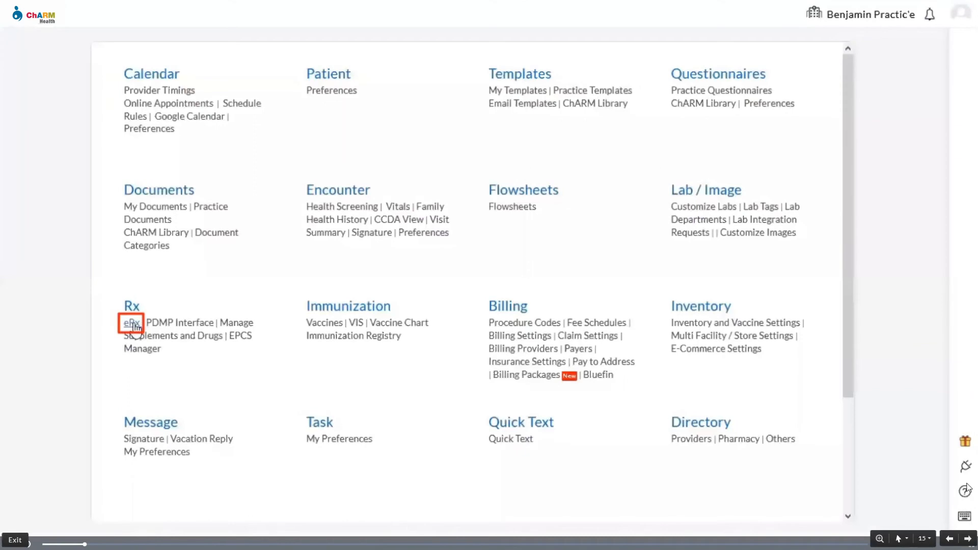
key(Right)
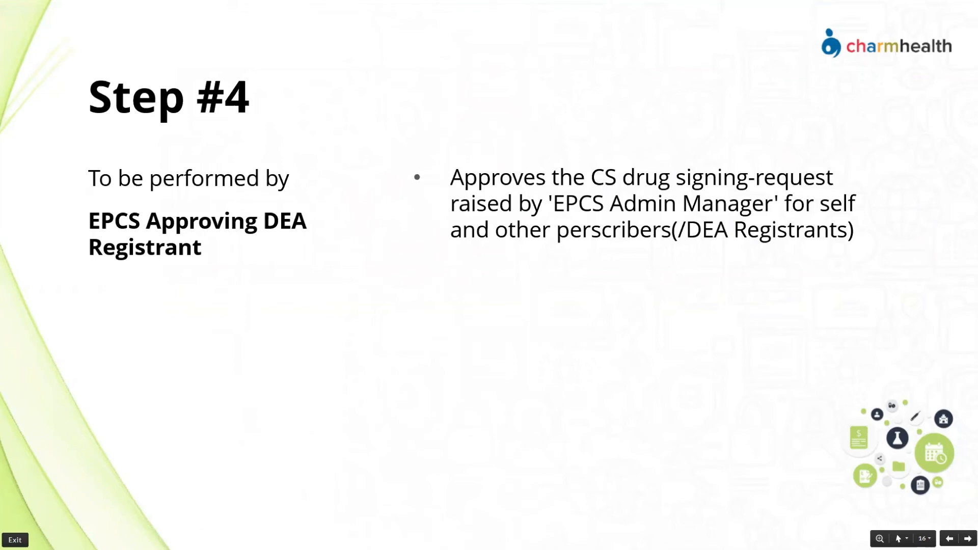
key(Right)
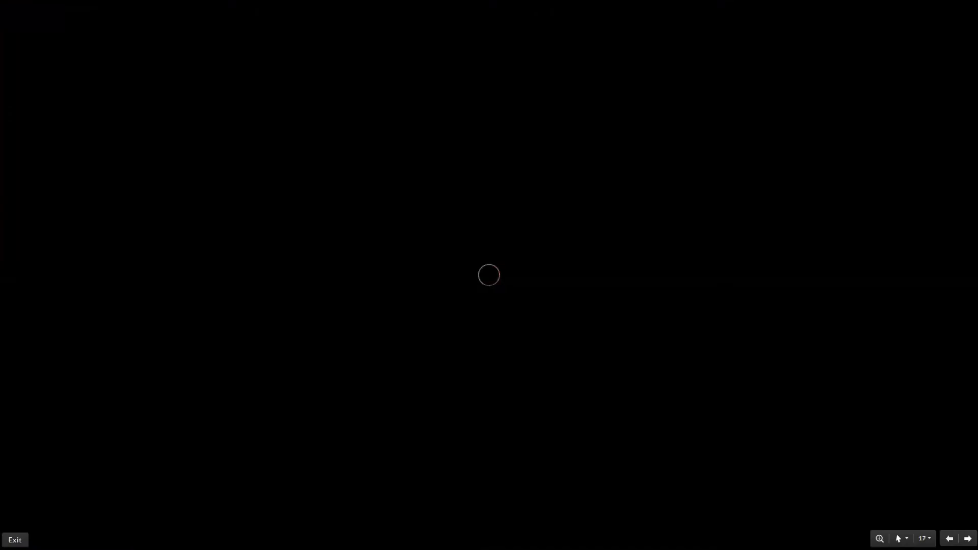
click(495, 283)
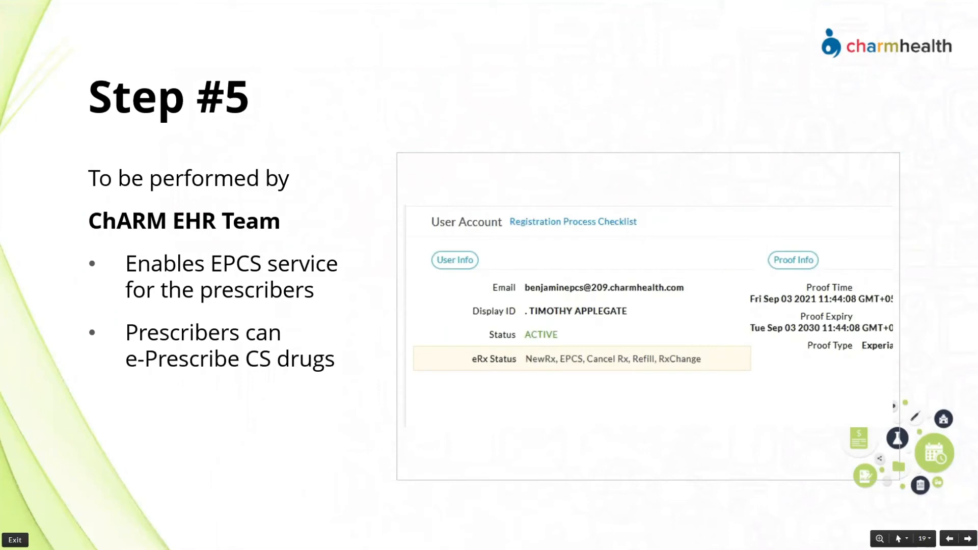
key(Right)
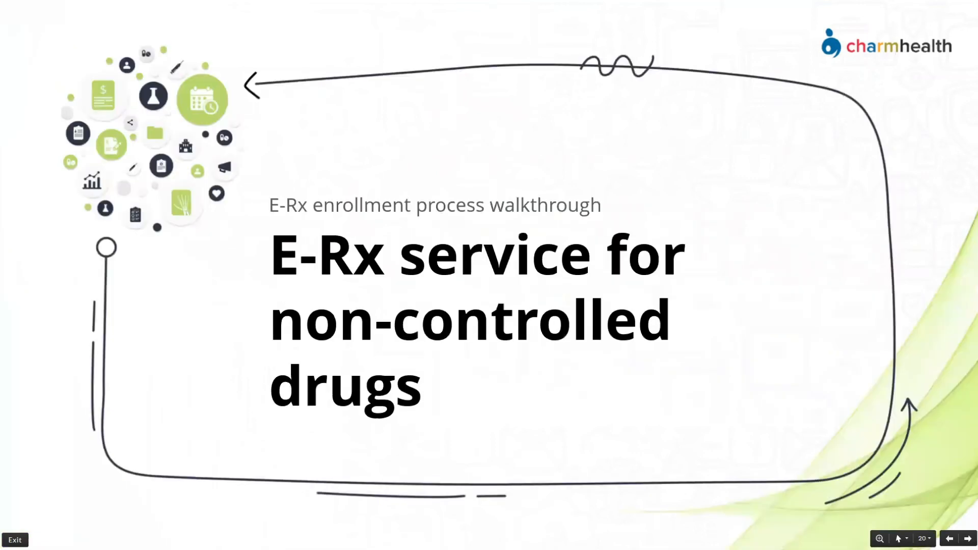
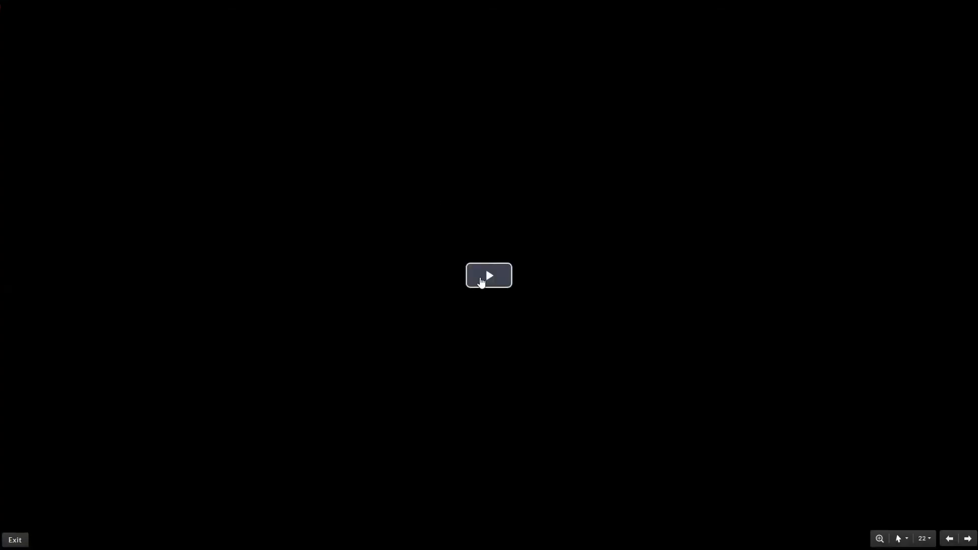
click(478, 279)
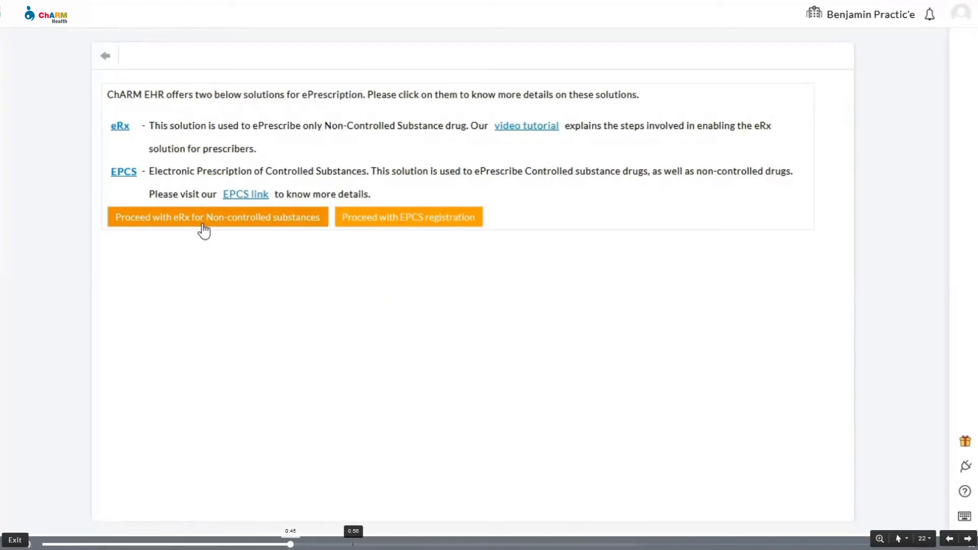
click(313, 544)
click(305, 544)
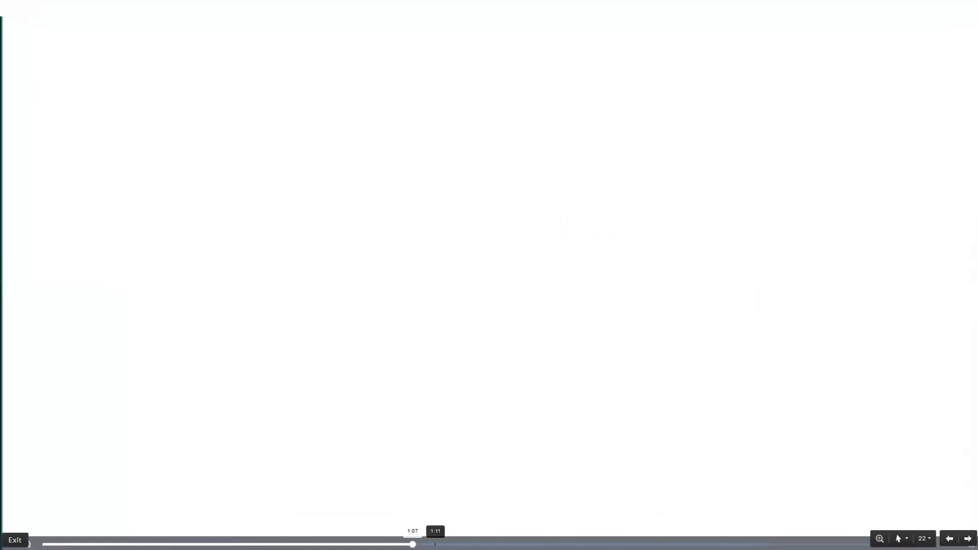
click(436, 544)
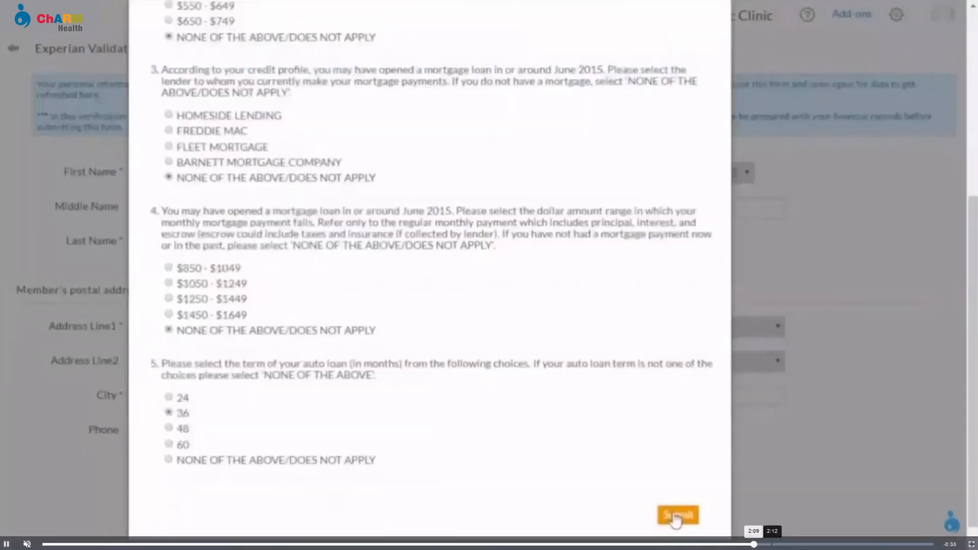
click(759, 543)
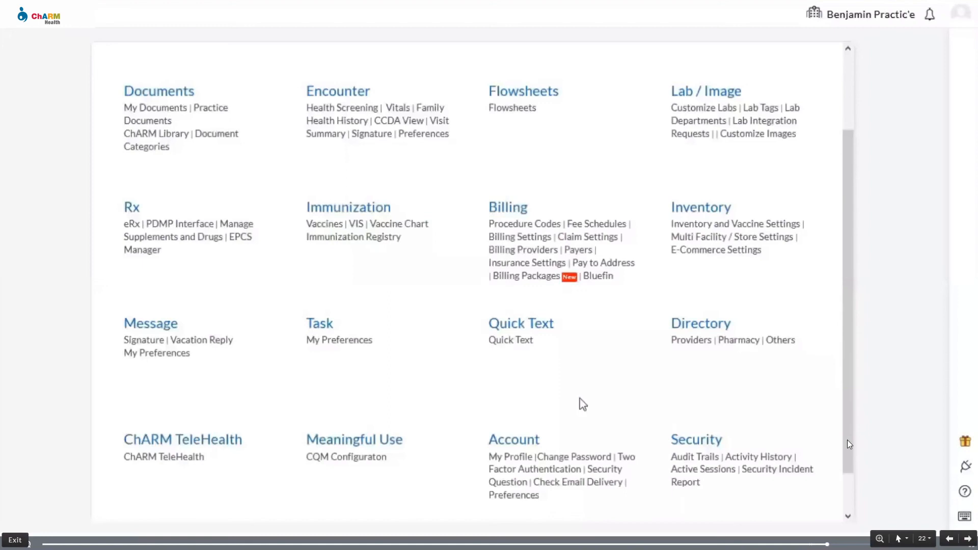
Open the provider's own profile from the Account settings.
scroll(580, 403, down, 1)
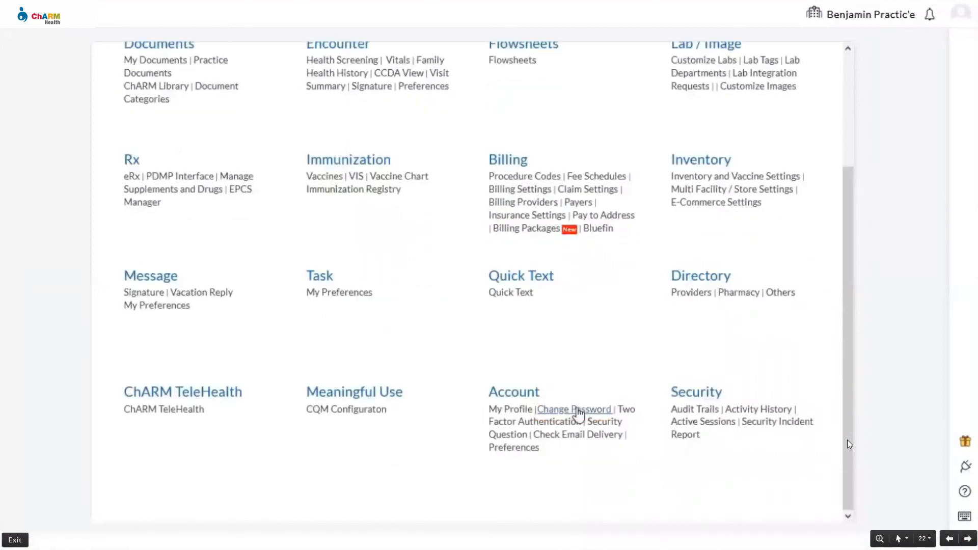
click(579, 410)
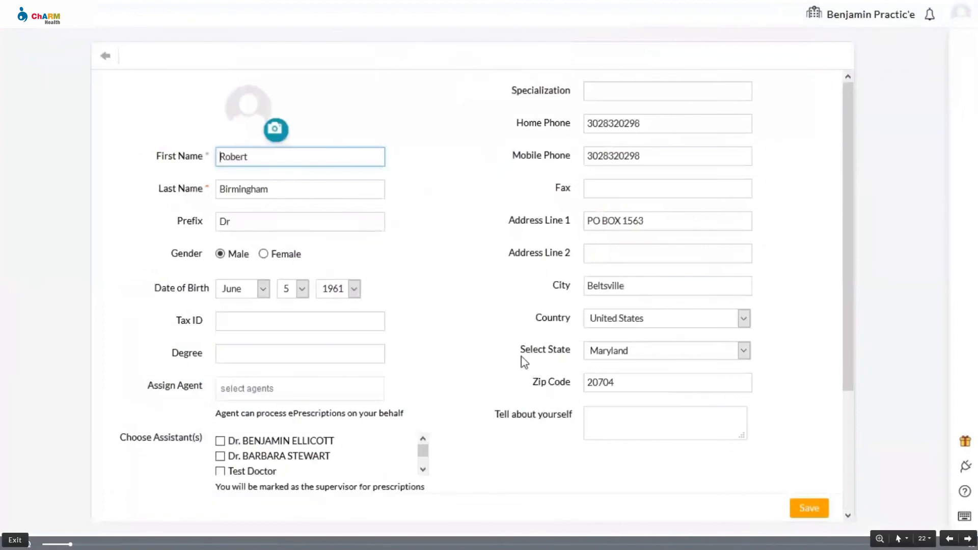
key(Right)
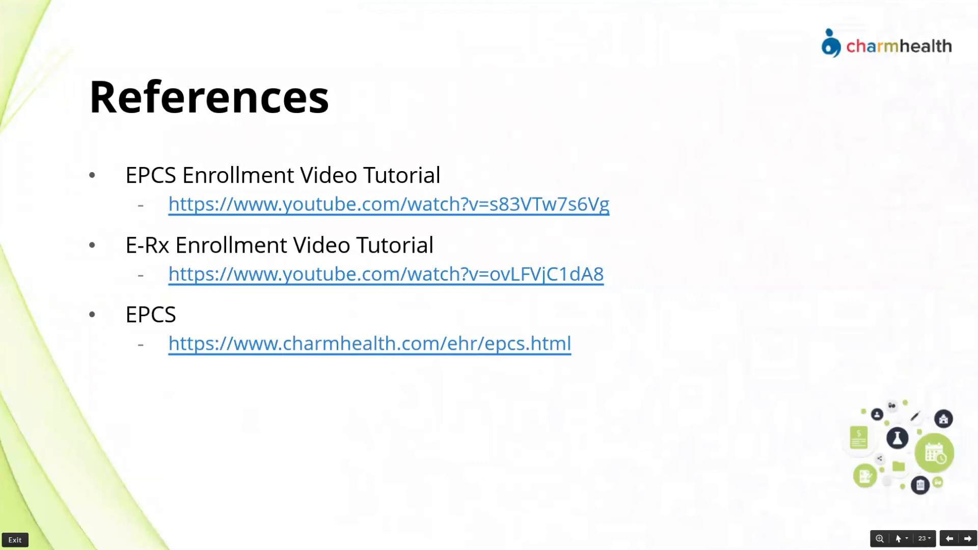
key(Right)
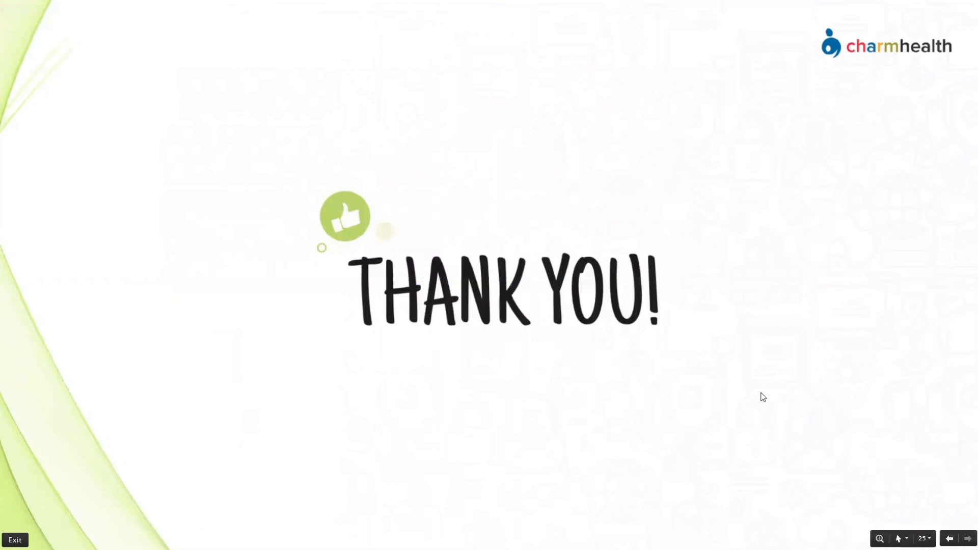
Leave the slideshow, switch to the live ChARM EHR home page and open the Patients list.
key(Escape)
click(250, 9)
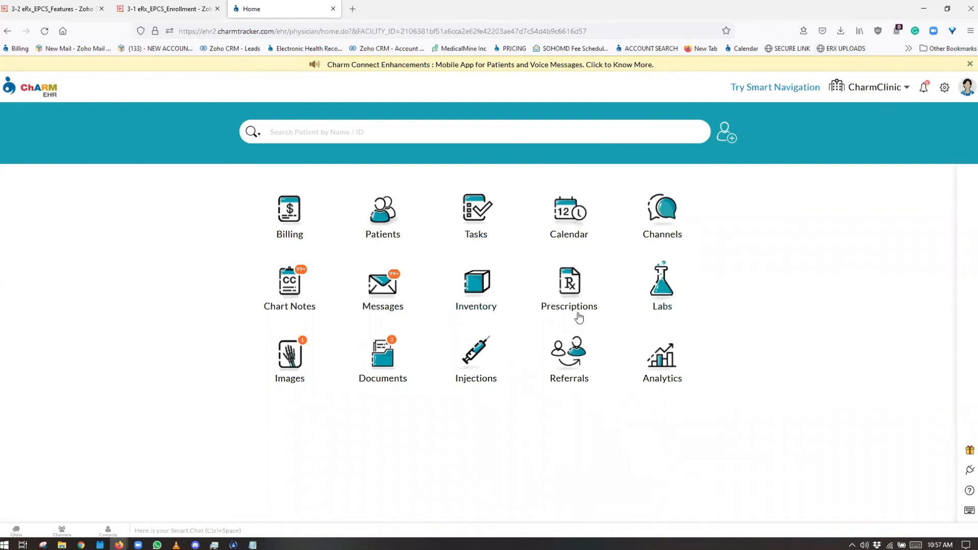
click(368, 278)
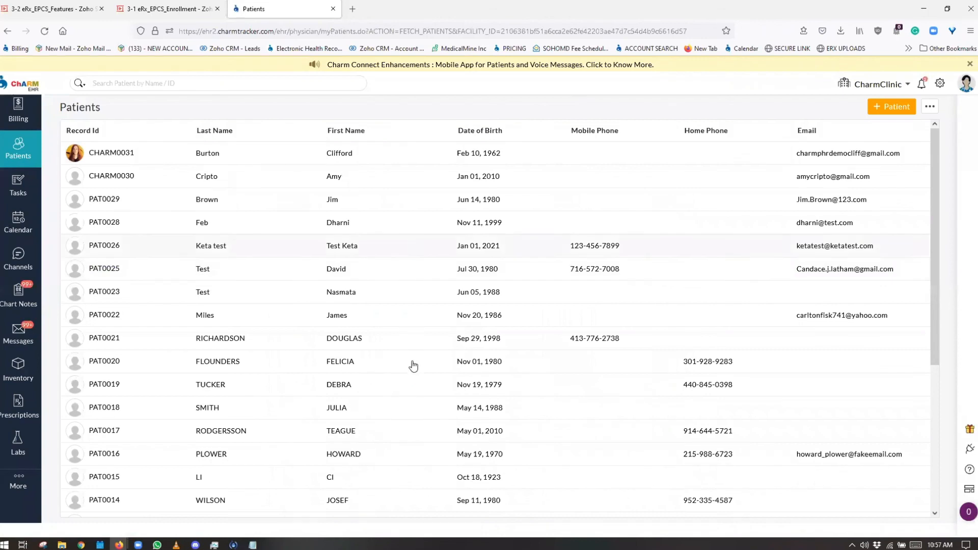
Open the patient's chart from the second page of the patient list, acknowledge the allergy alert, and show the chart's Medications section.
scroll(909, 492, down, 4)
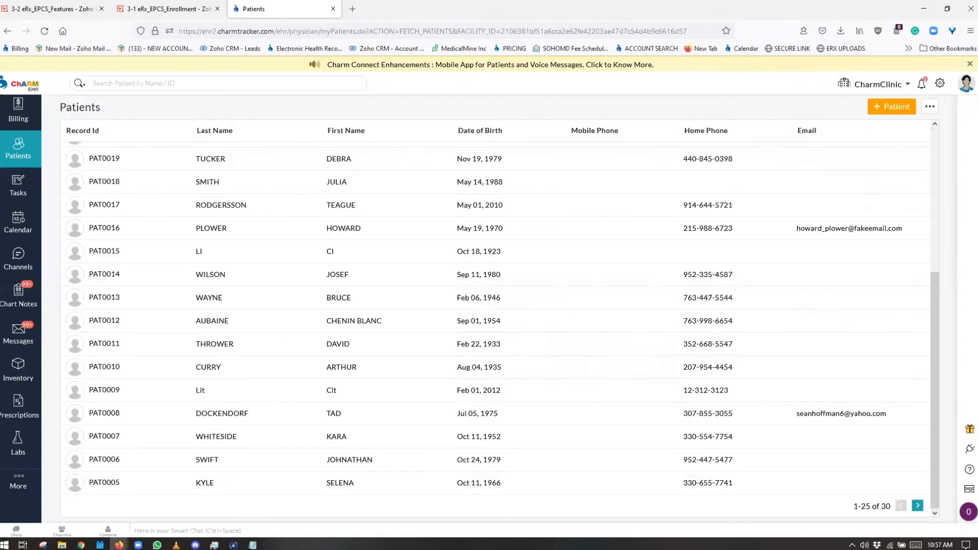
click(917, 505)
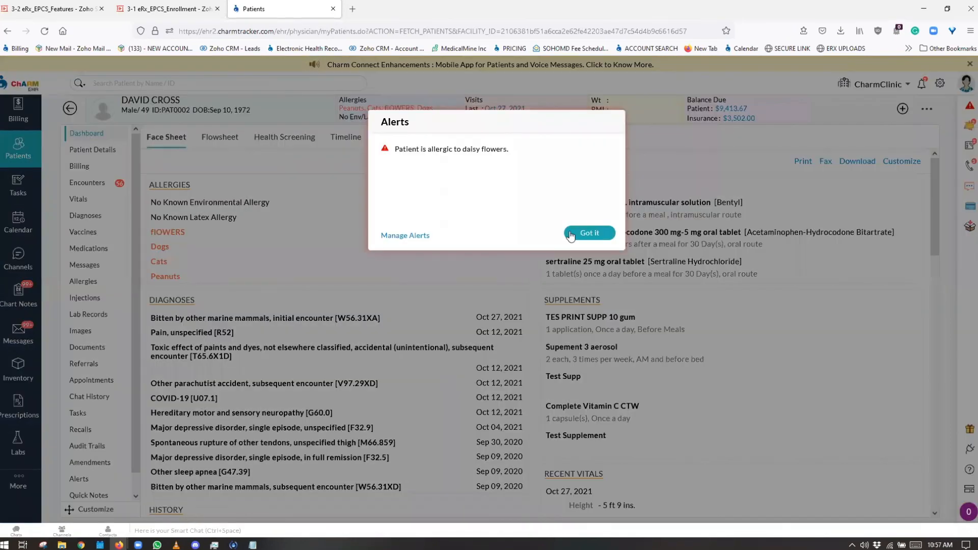
click(570, 234)
click(77, 248)
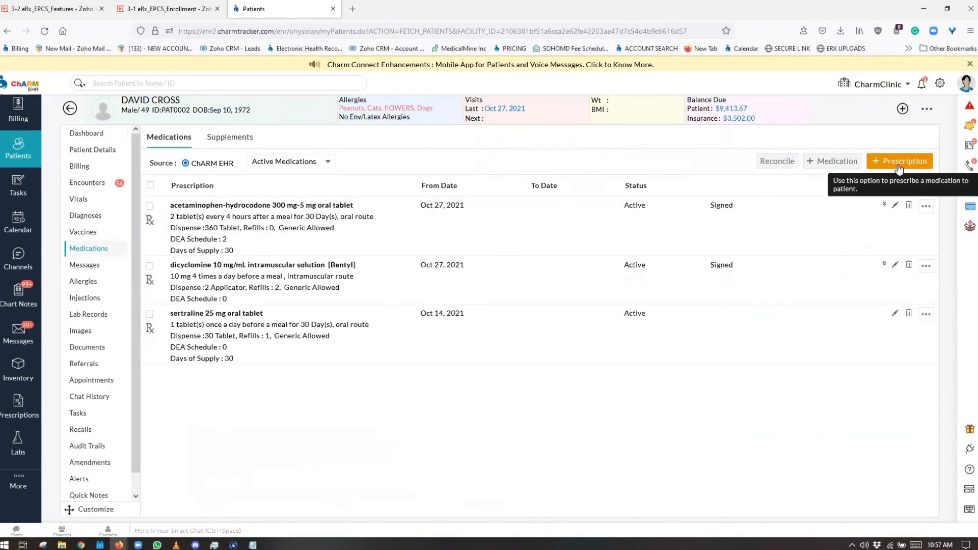
Start a new prescription for the patient and add dicyclomine 10 mg/mL intramuscular solution (Bentyl) from the personal Abdominal Pain template.
click(898, 162)
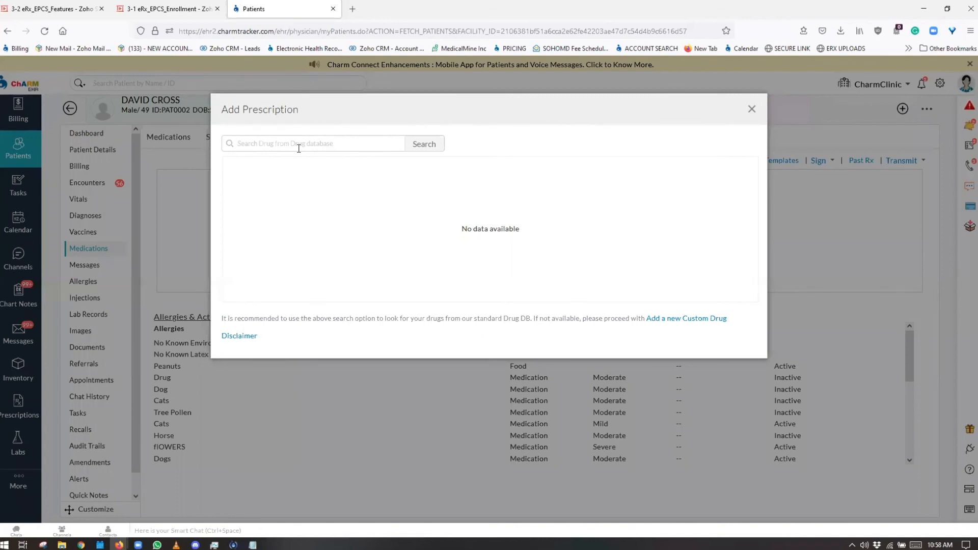
click(752, 109)
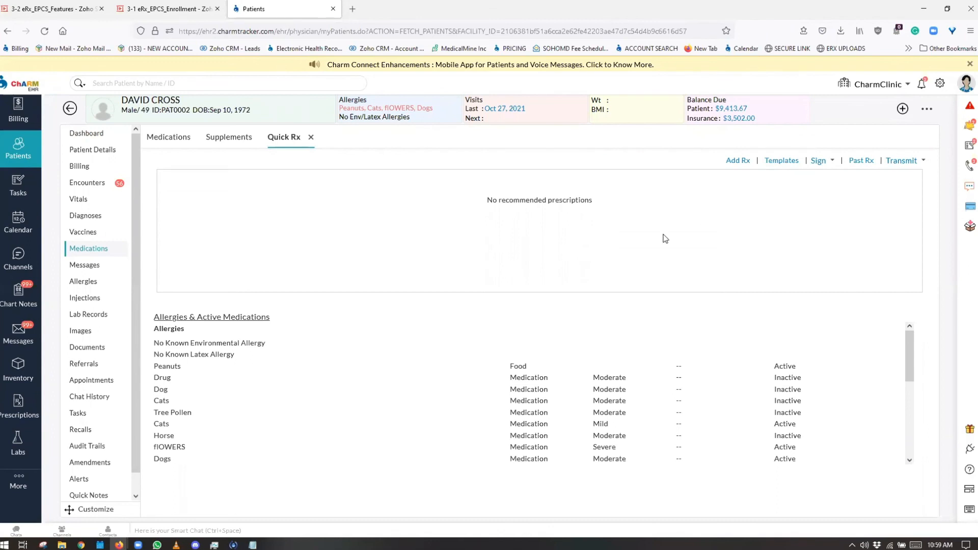
click(777, 162)
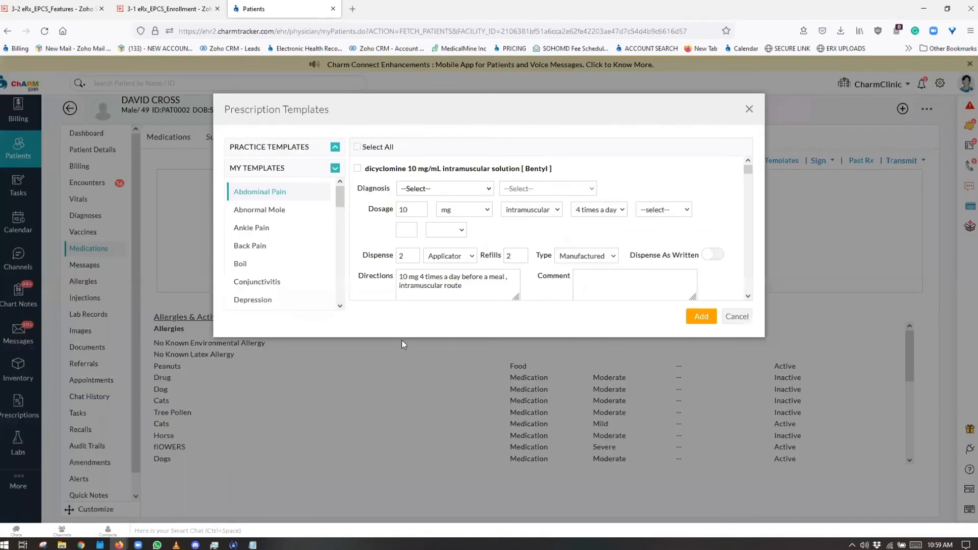
drag(357, 332, 385, 170)
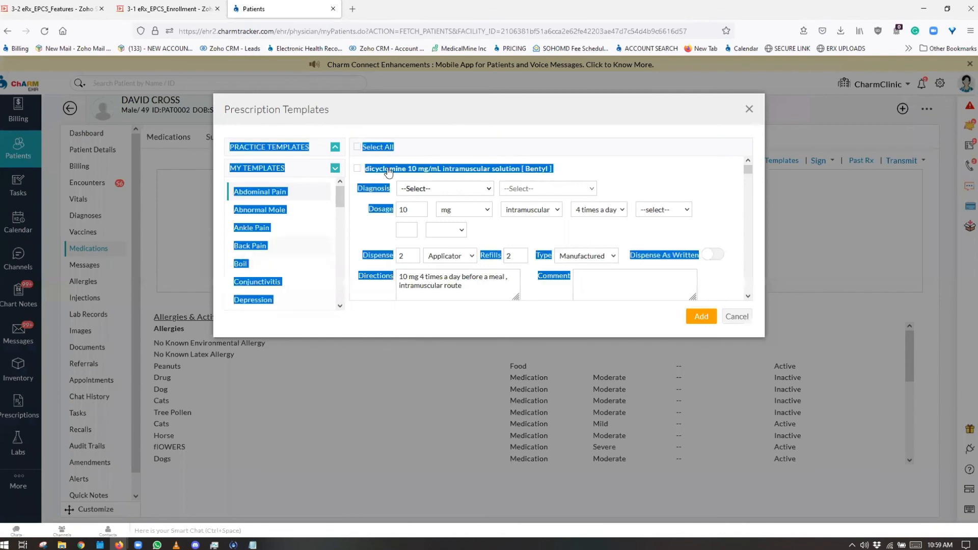
click(321, 192)
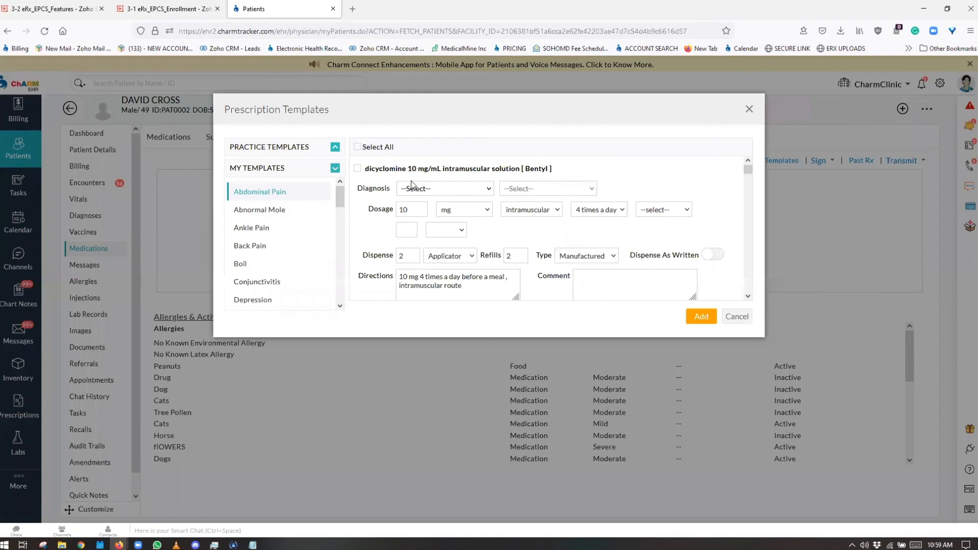
click(357, 169)
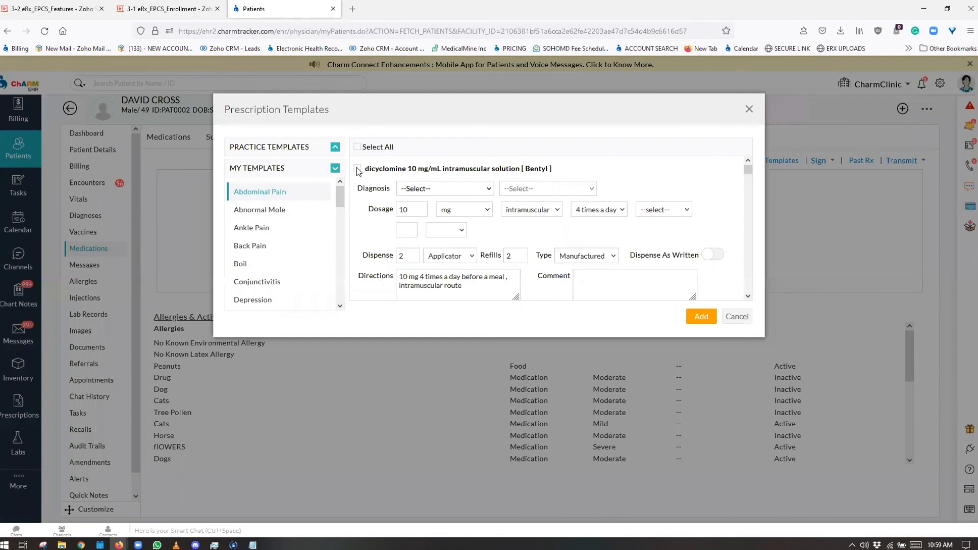
click(700, 320)
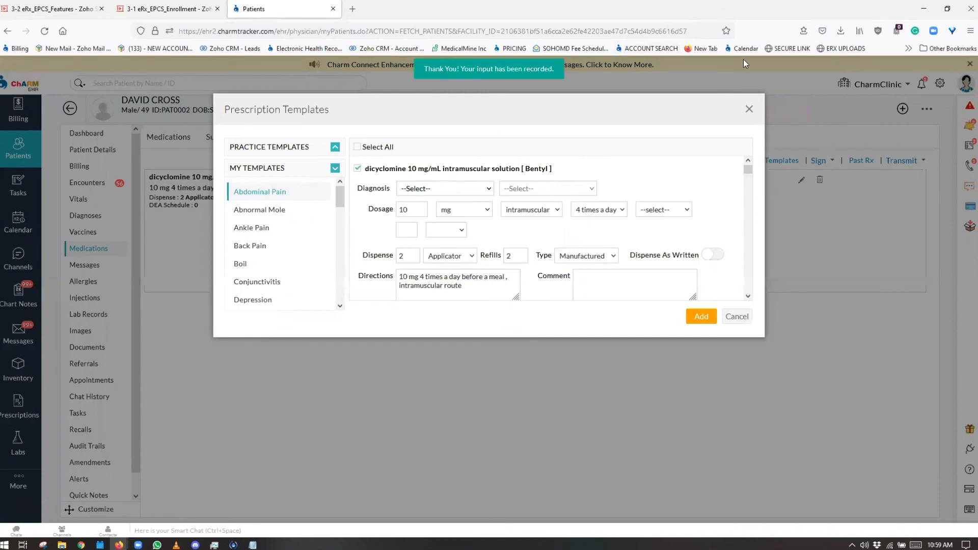
click(749, 108)
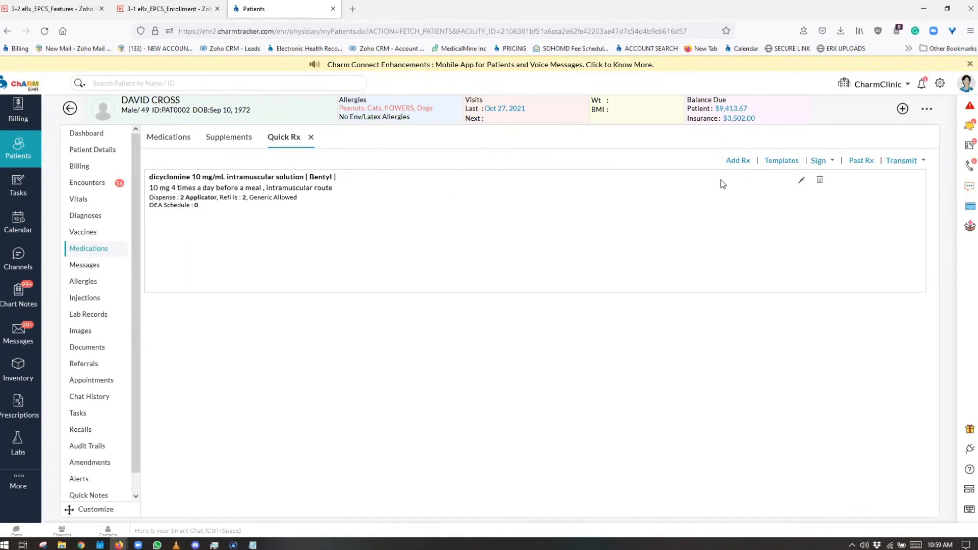
Open the practice templates in the settings and start a new template of the Prescription type.
click(939, 88)
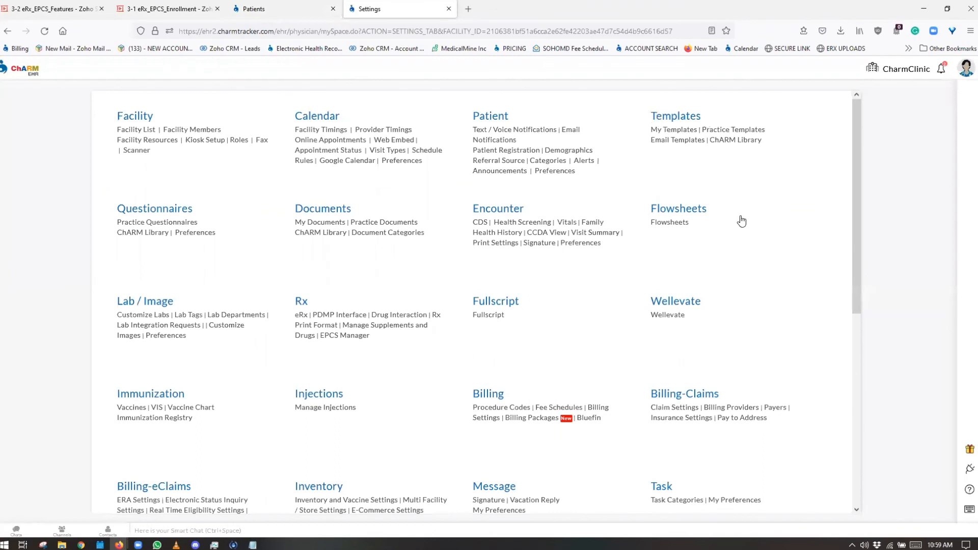
click(713, 130)
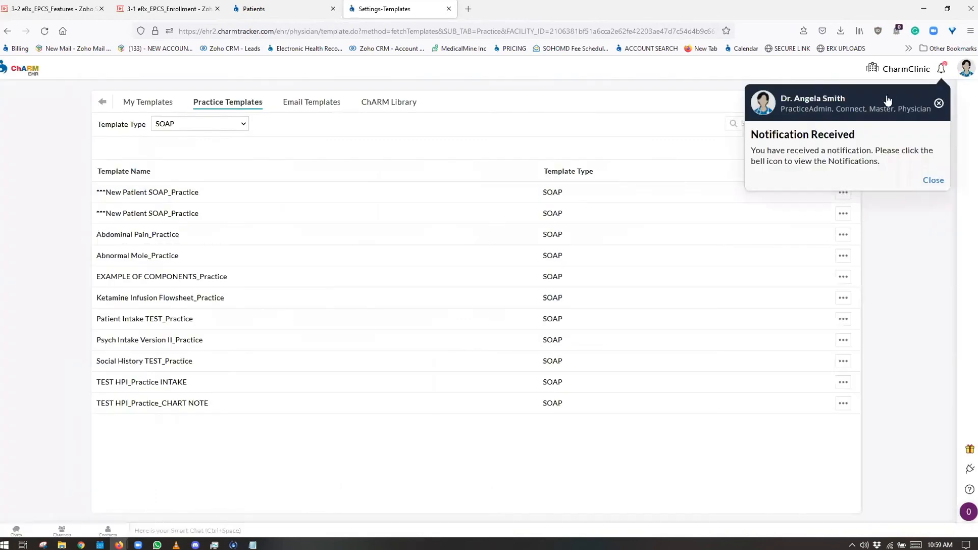
click(938, 104)
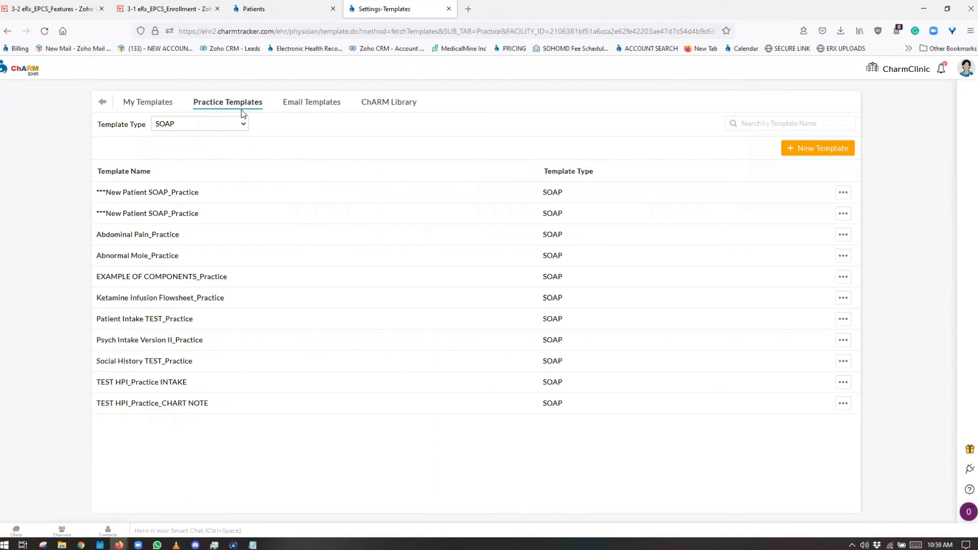
click(815, 149)
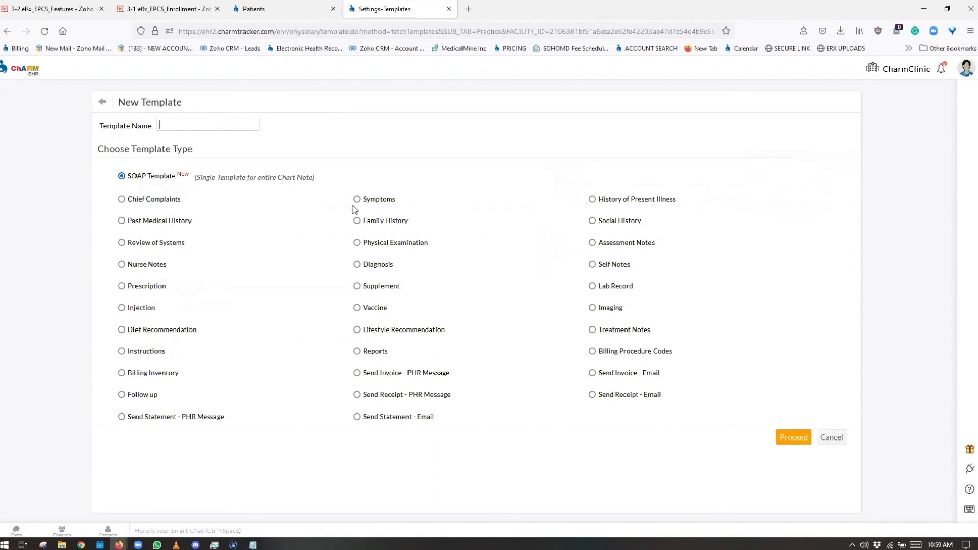
click(122, 286)
click(794, 438)
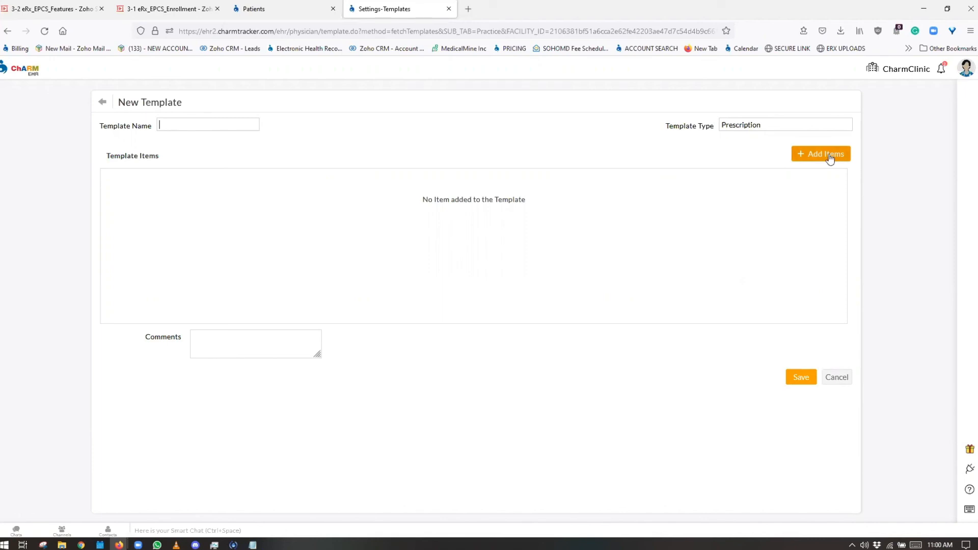
Search the drug database for "ibu" and pick ibuprofen 200 mg oral capsule (Advil Liquigels Minis) as the template item.
drag(814, 159, 821, 160)
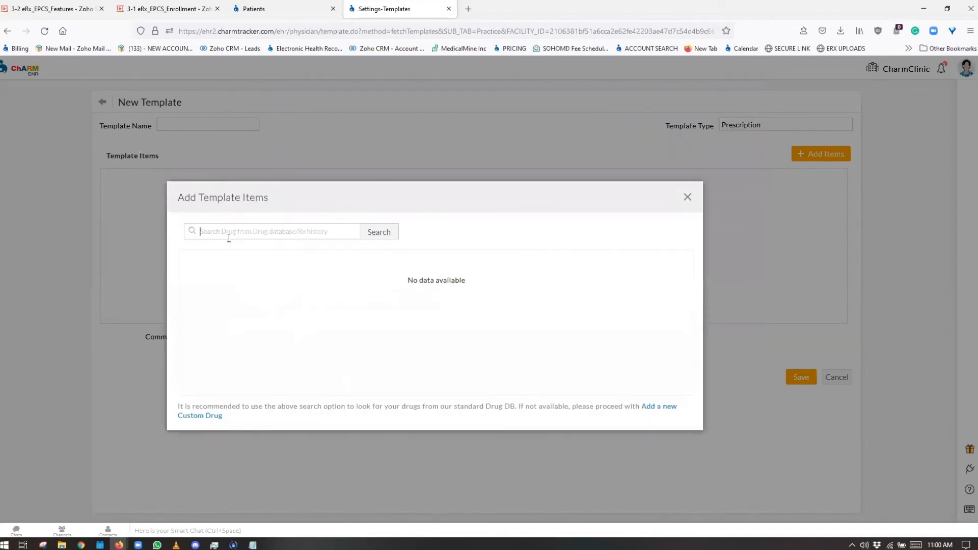
text(inu)
key(BackSpace)
key(BackSpace)
text(bu)
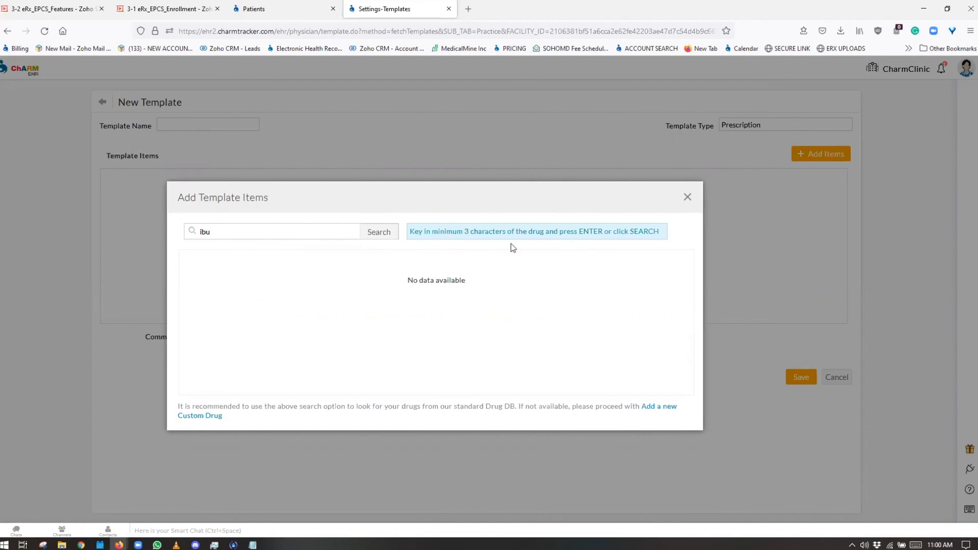
click(381, 236)
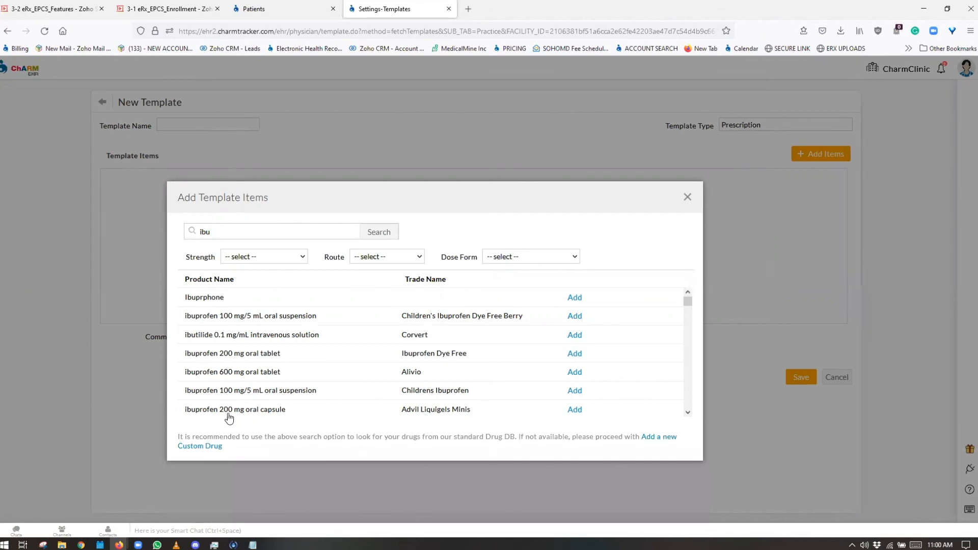
click(574, 410)
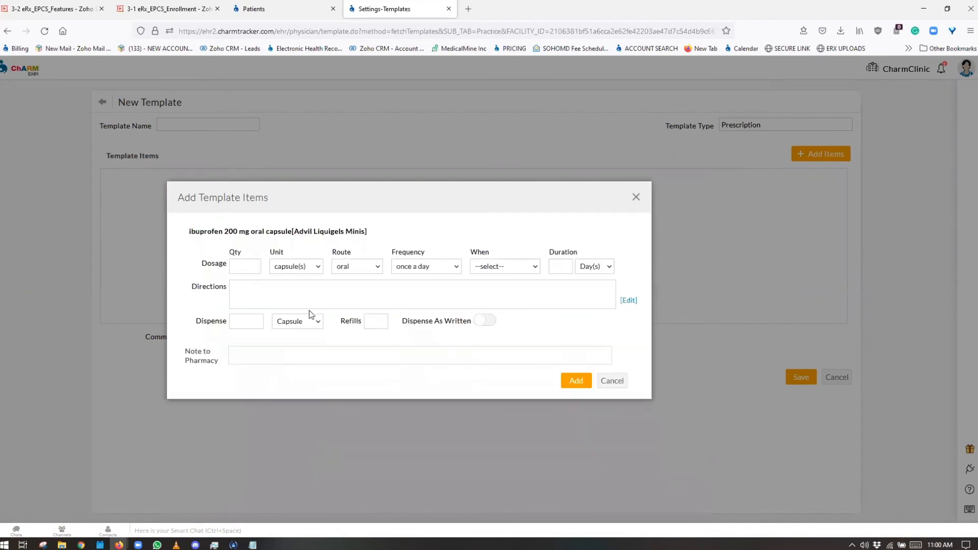
Set the ibuprofen dosage to 2 capsules with meals for a duration of 10 days.
click(237, 266)
text(2)
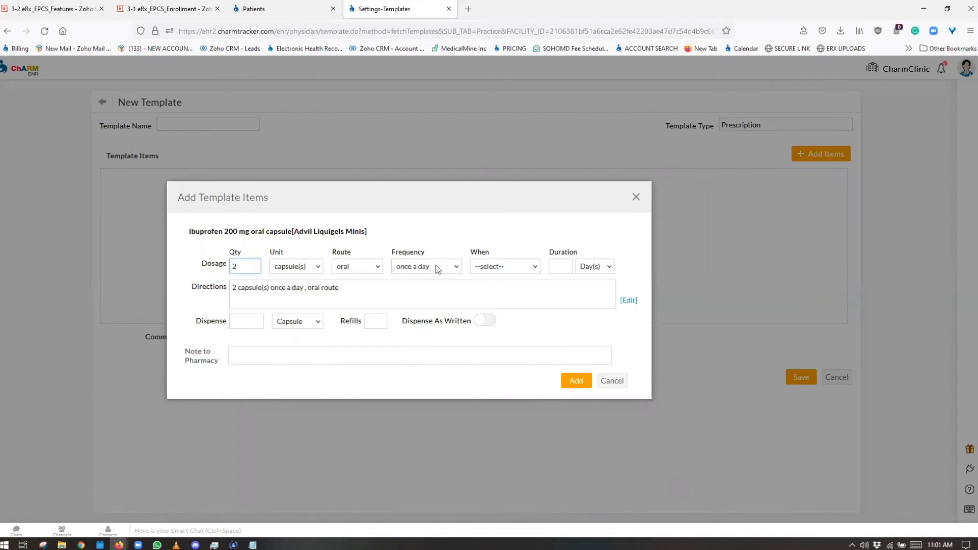
click(511, 263)
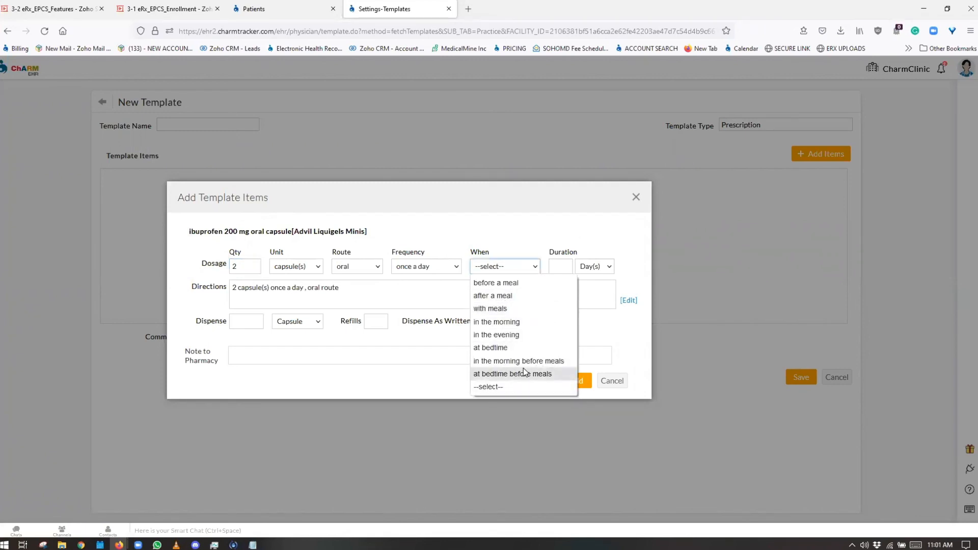
click(502, 309)
click(562, 266)
text(10)
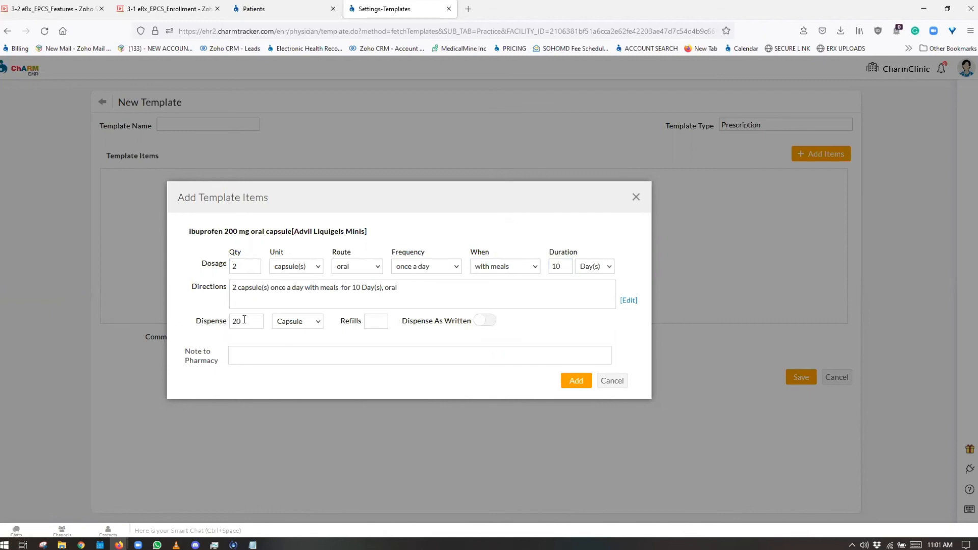
Set the ibuprofen refills to 2, turn on Dispense As Written and add the item to the template.
click(376, 321)
text(2)
click(485, 321)
click(268, 355)
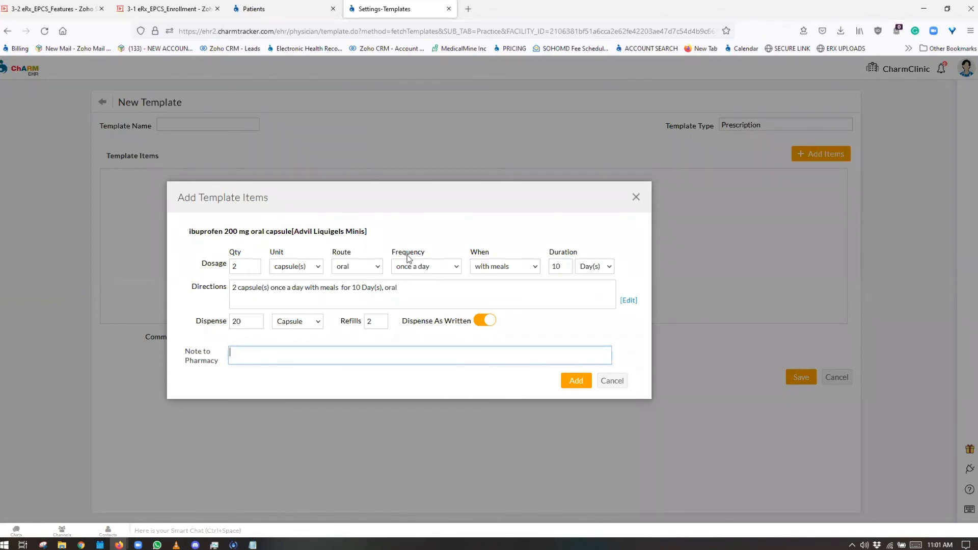
click(583, 388)
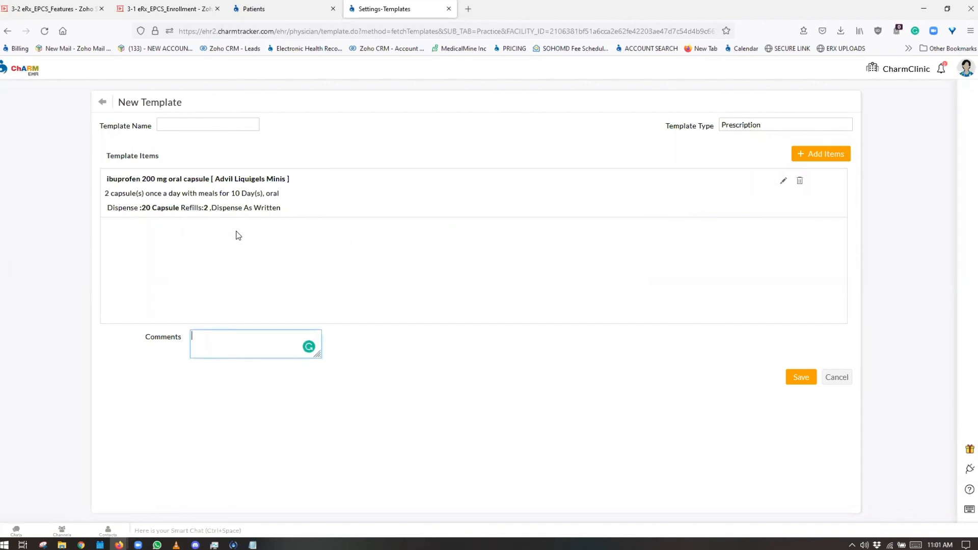
Return to the patient's chart and look through the drugs in the Abdominal Pain prescription template.
click(290, 9)
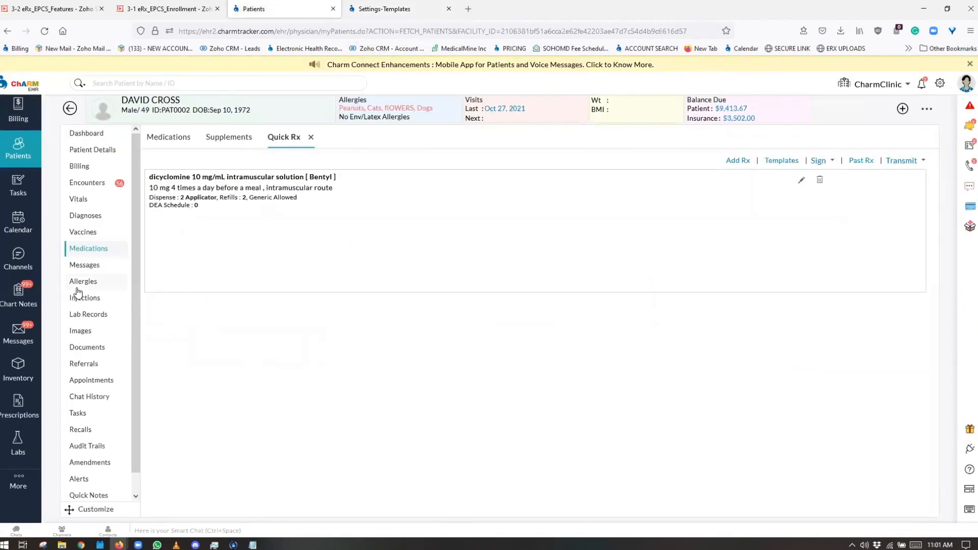
click(781, 161)
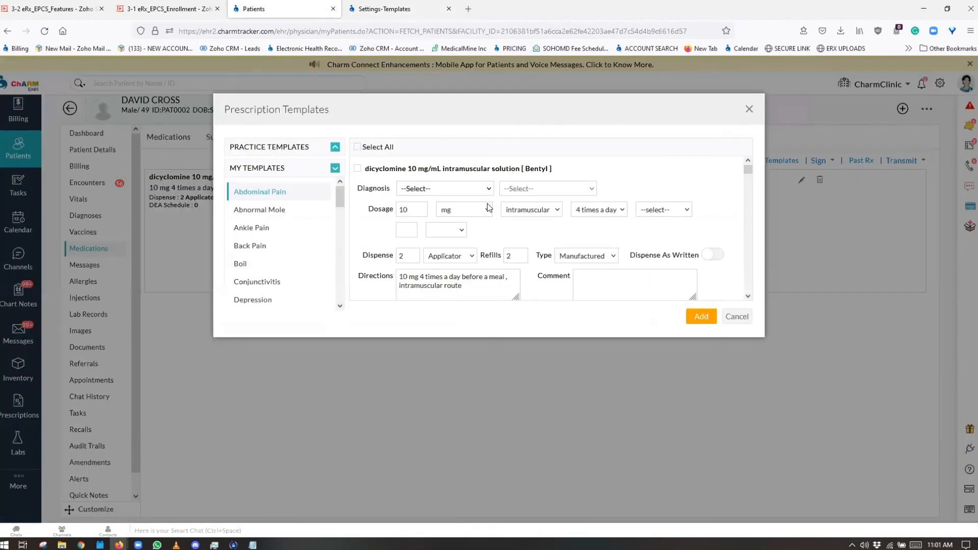
scroll(543, 264, down, 2)
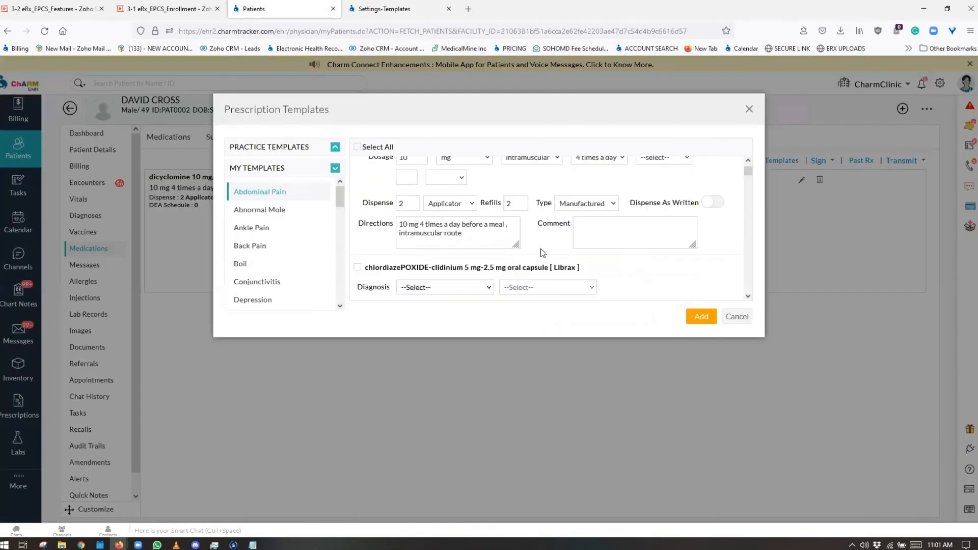
scroll(493, 254, up, 2)
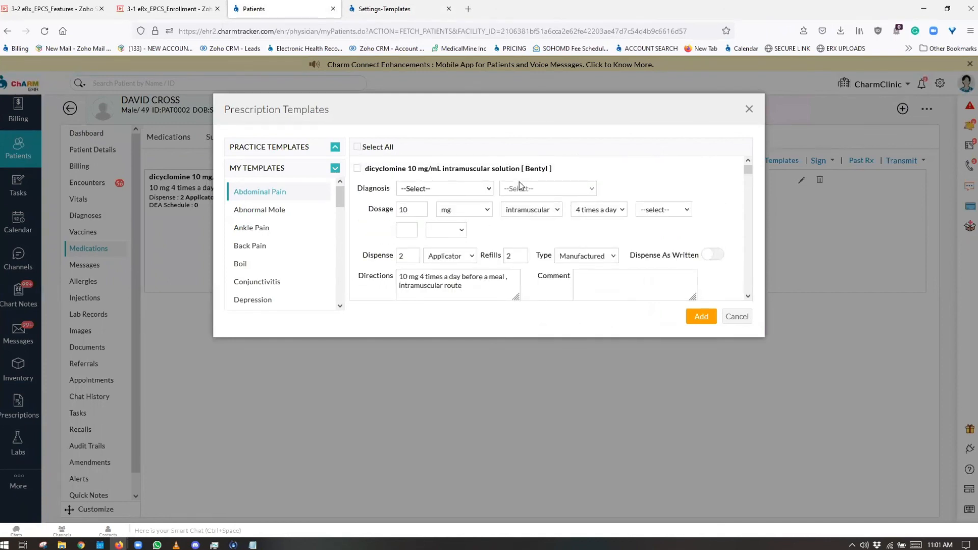
Select dicyclomine in the template, link it to the Other sleep apnea diagnosis, check its duration units, and close the templates without adding it.
click(357, 169)
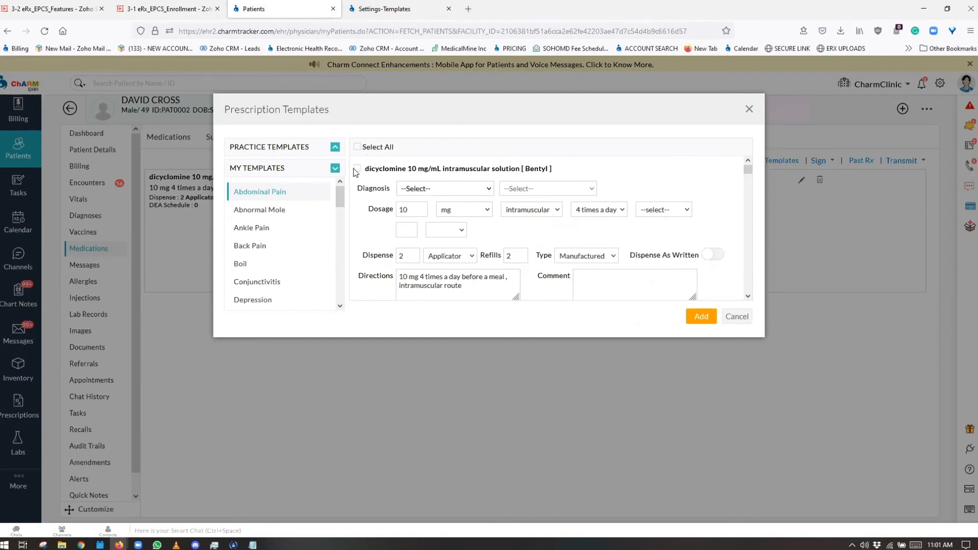
click(417, 192)
click(416, 245)
scroll(585, 183, down, 2)
scroll(589, 191, up, 2)
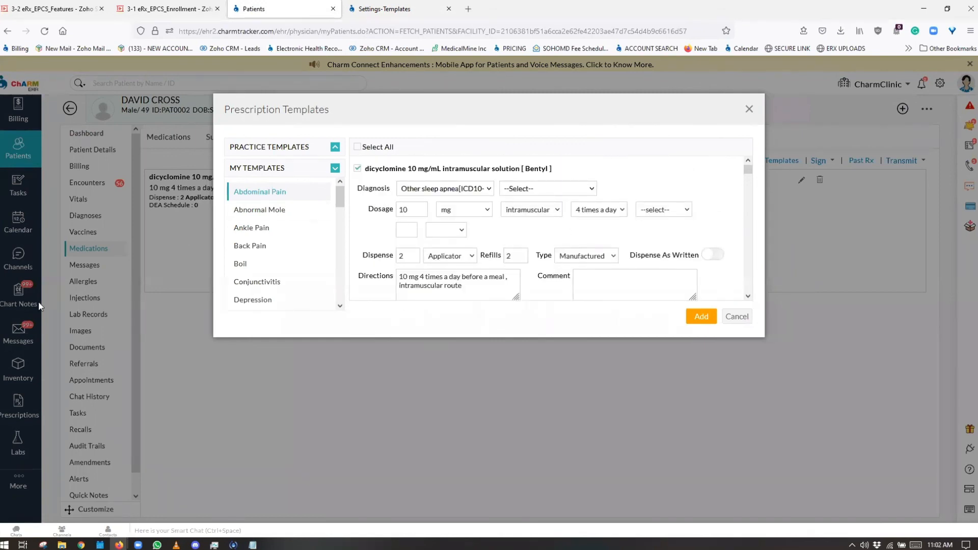
click(427, 231)
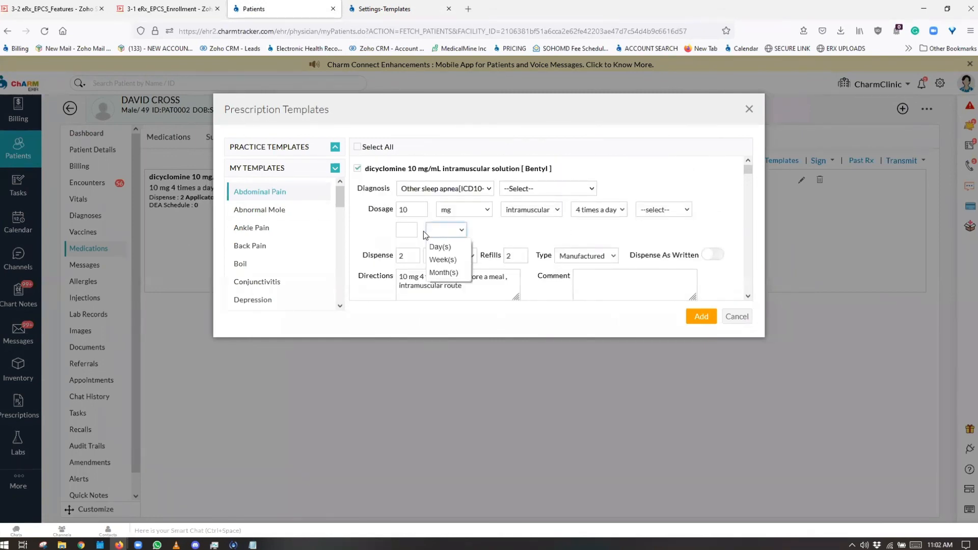
click(539, 231)
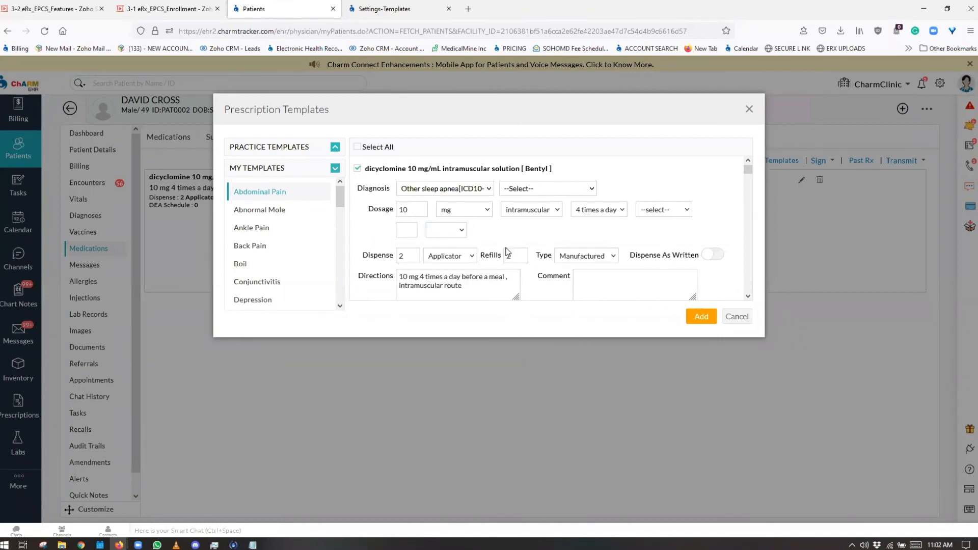
scroll(506, 252, down, 2)
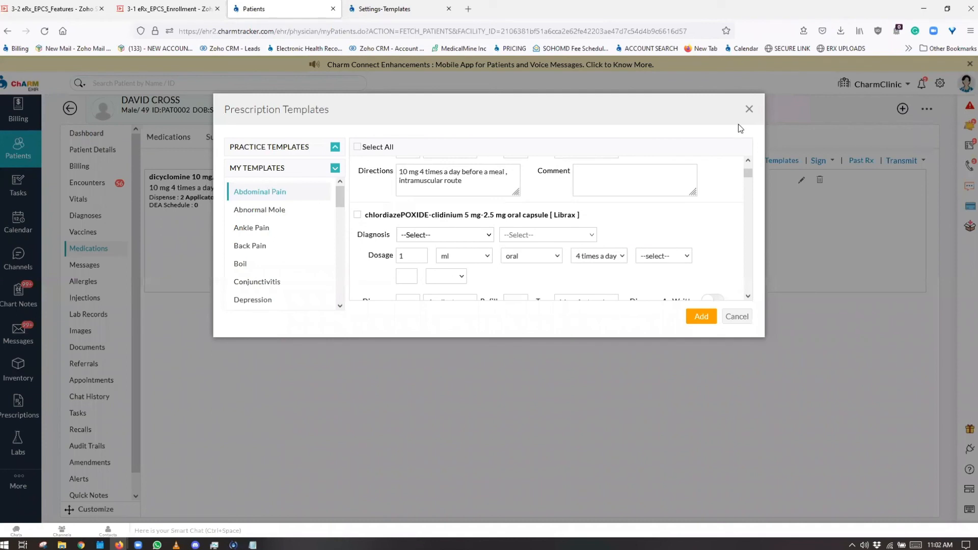
click(749, 109)
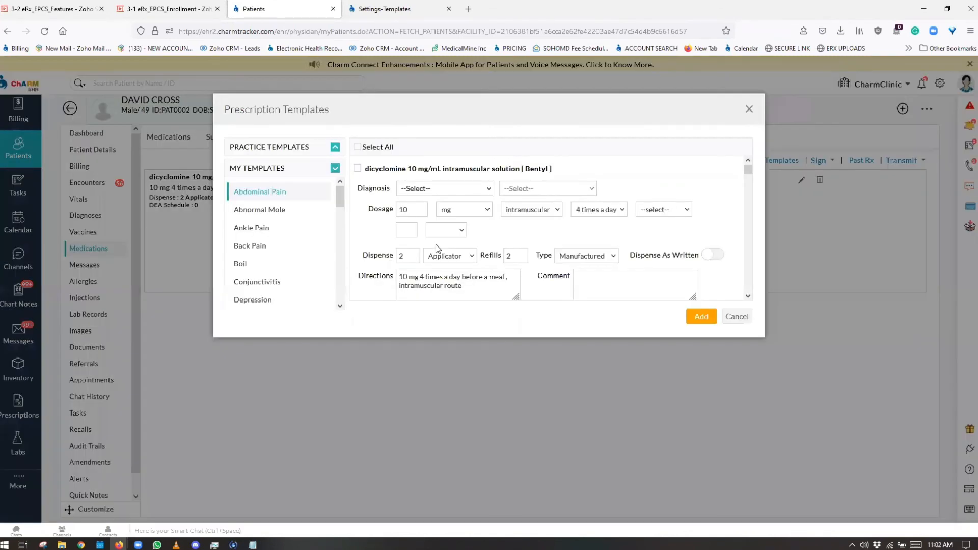
Open the dosage quantity of the dicyclomine template item for editing.
double_click(401, 209)
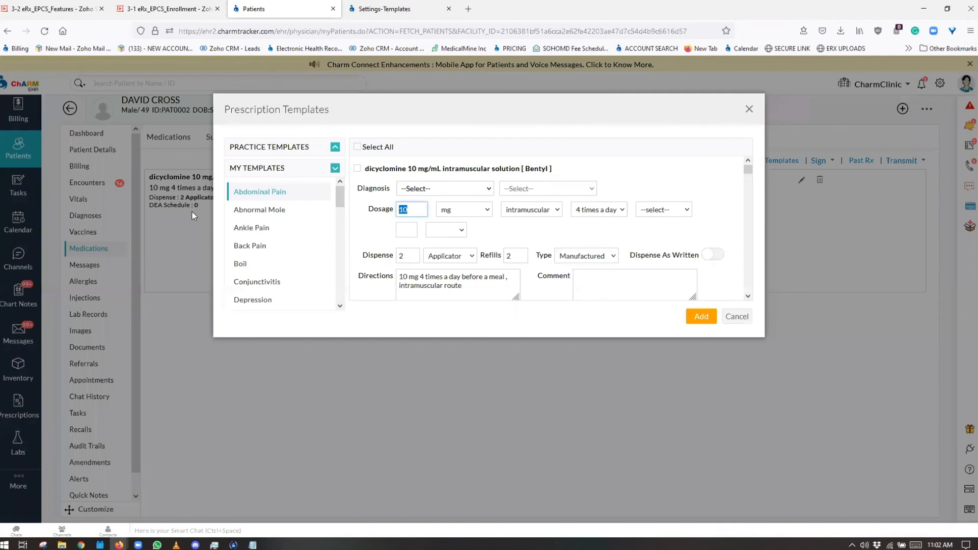